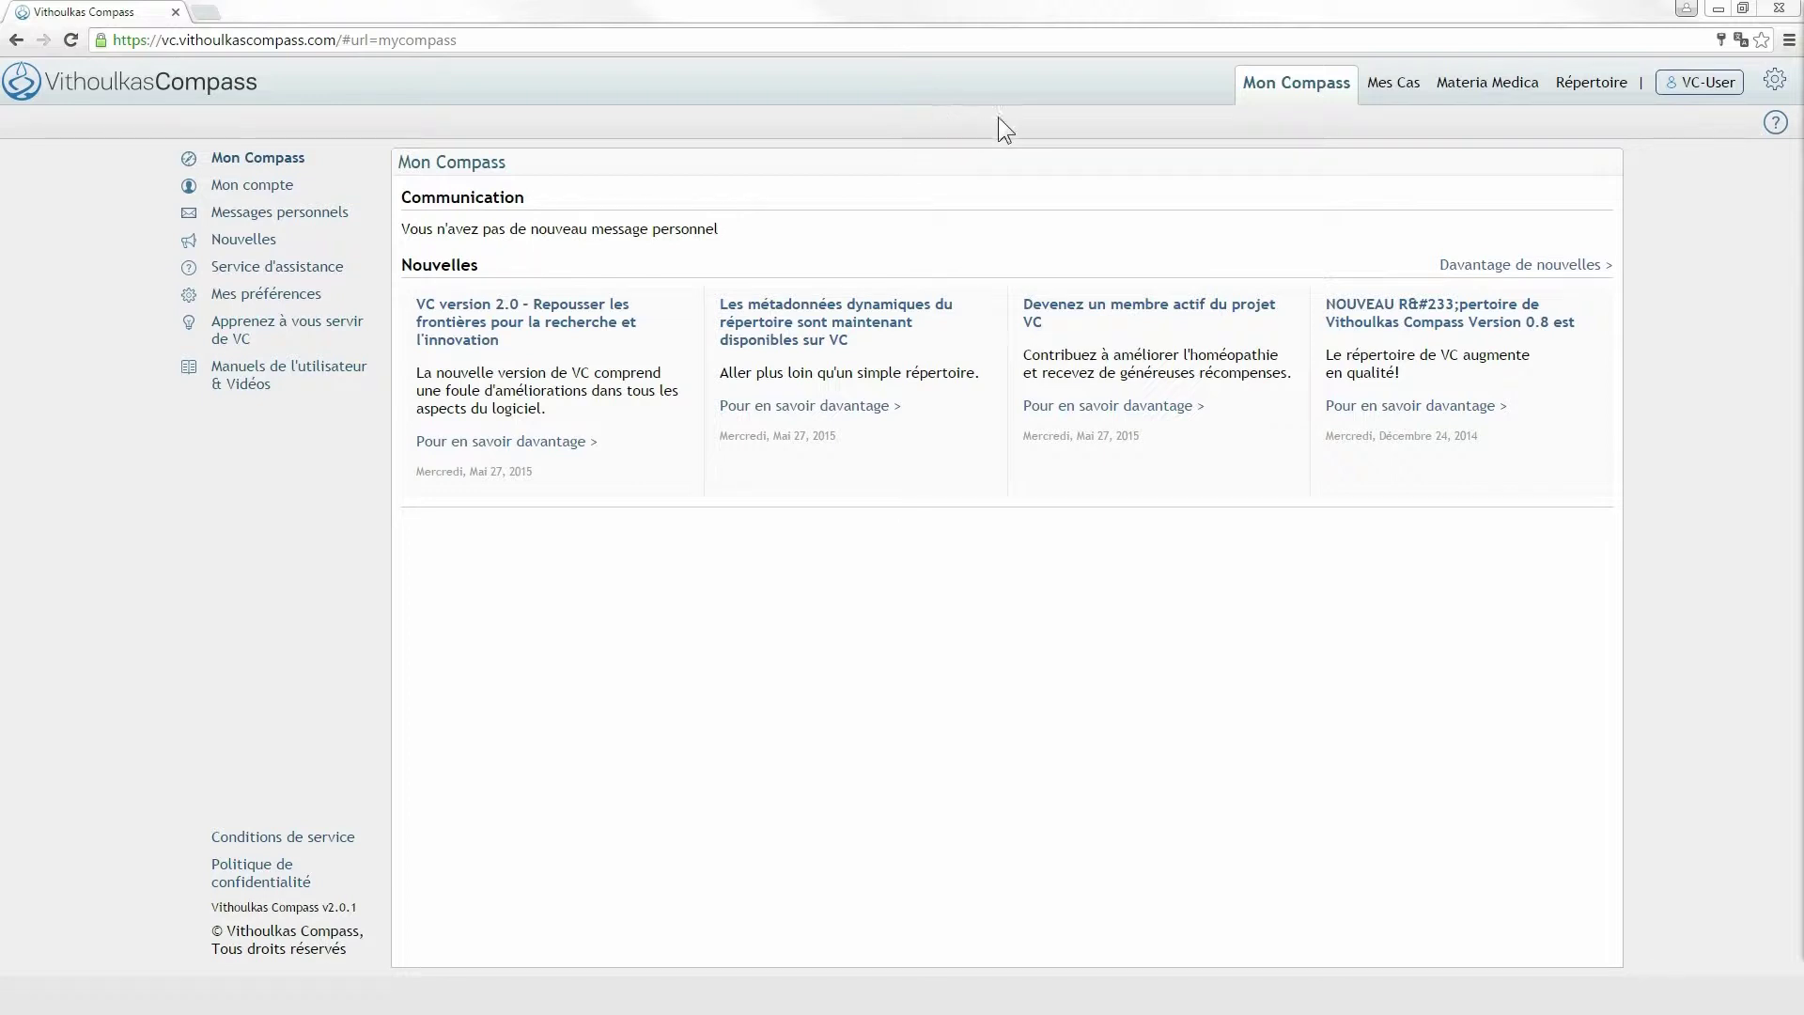
Open the Slovenia 2014 case from the case list to view its history and notes, and close it.
click(1398, 100)
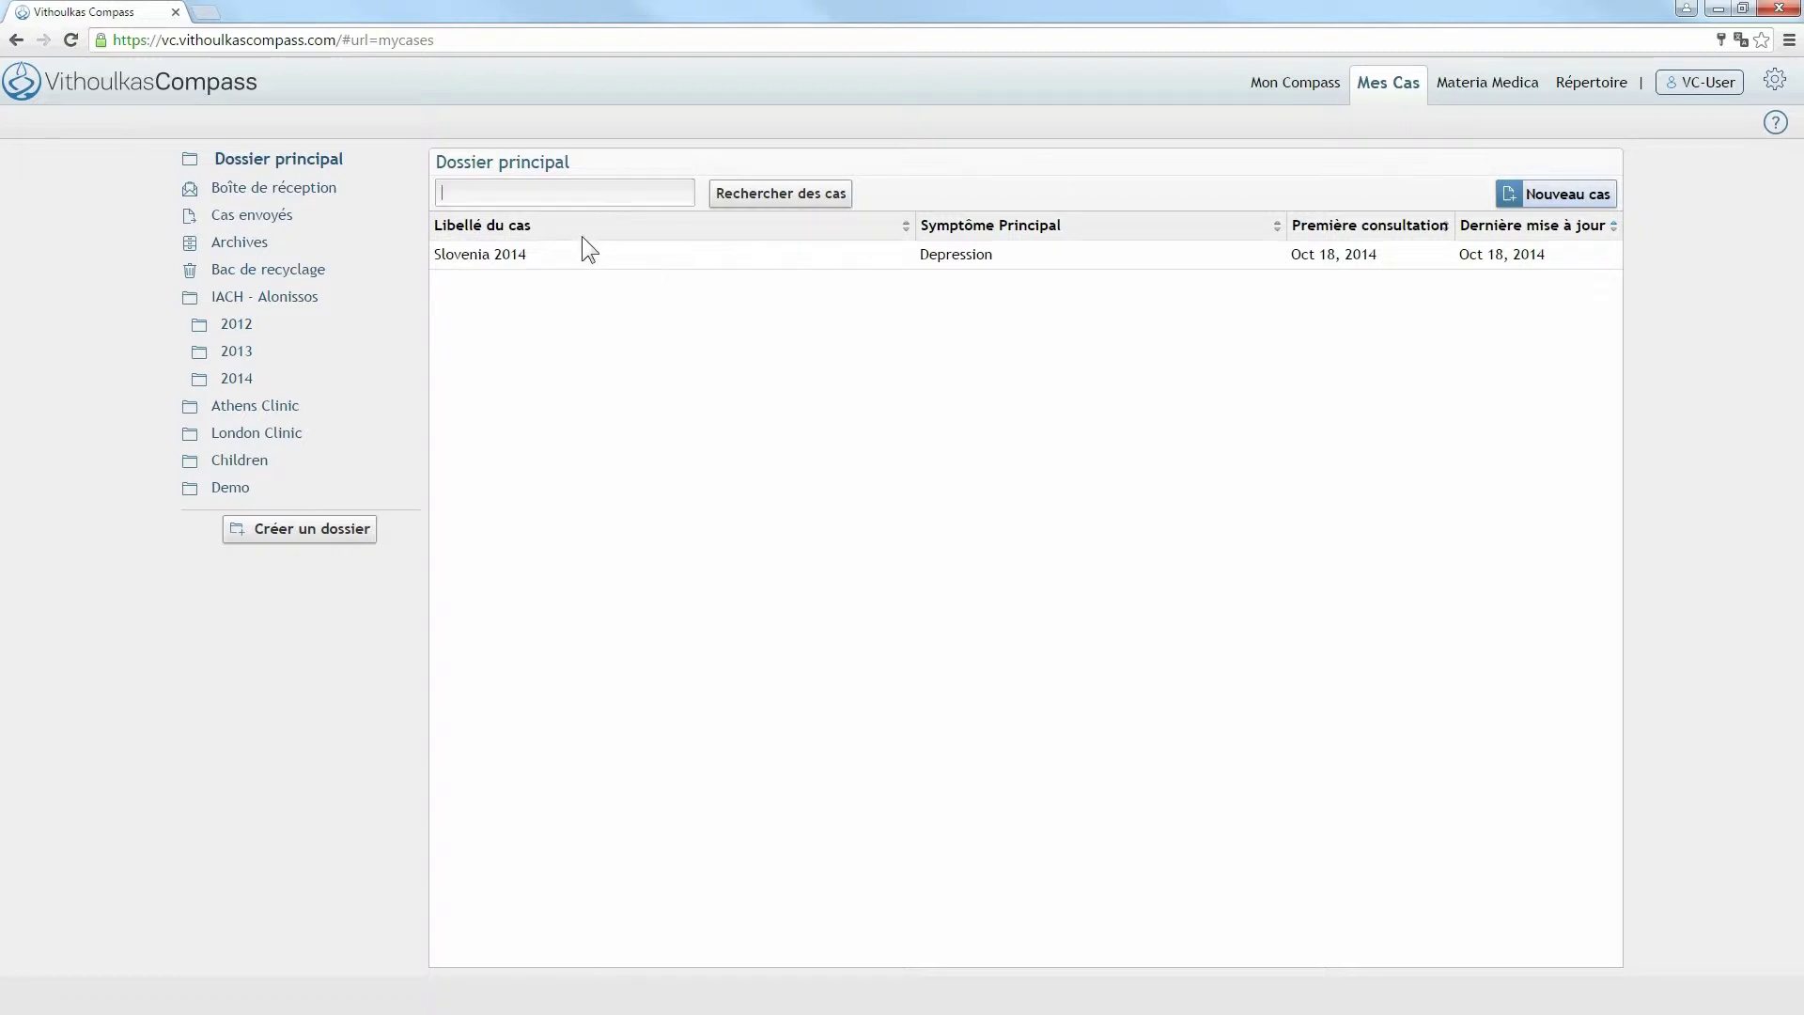
click(554, 266)
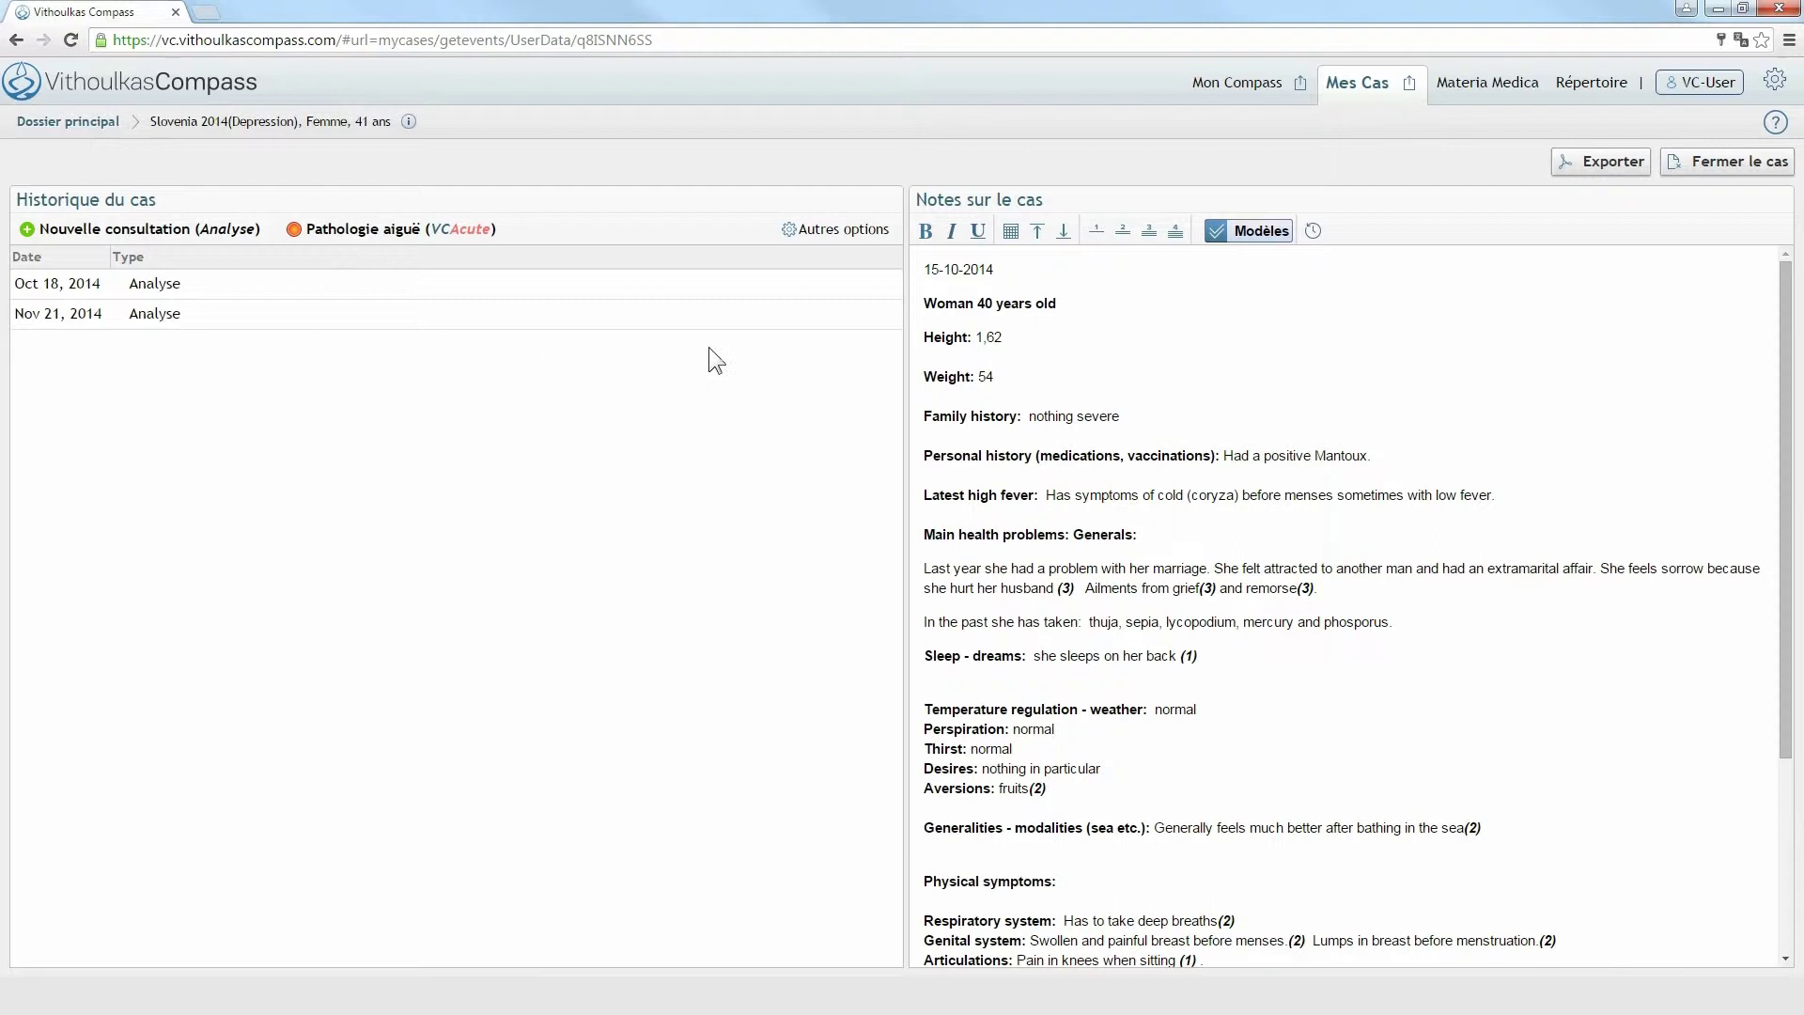
click(1687, 163)
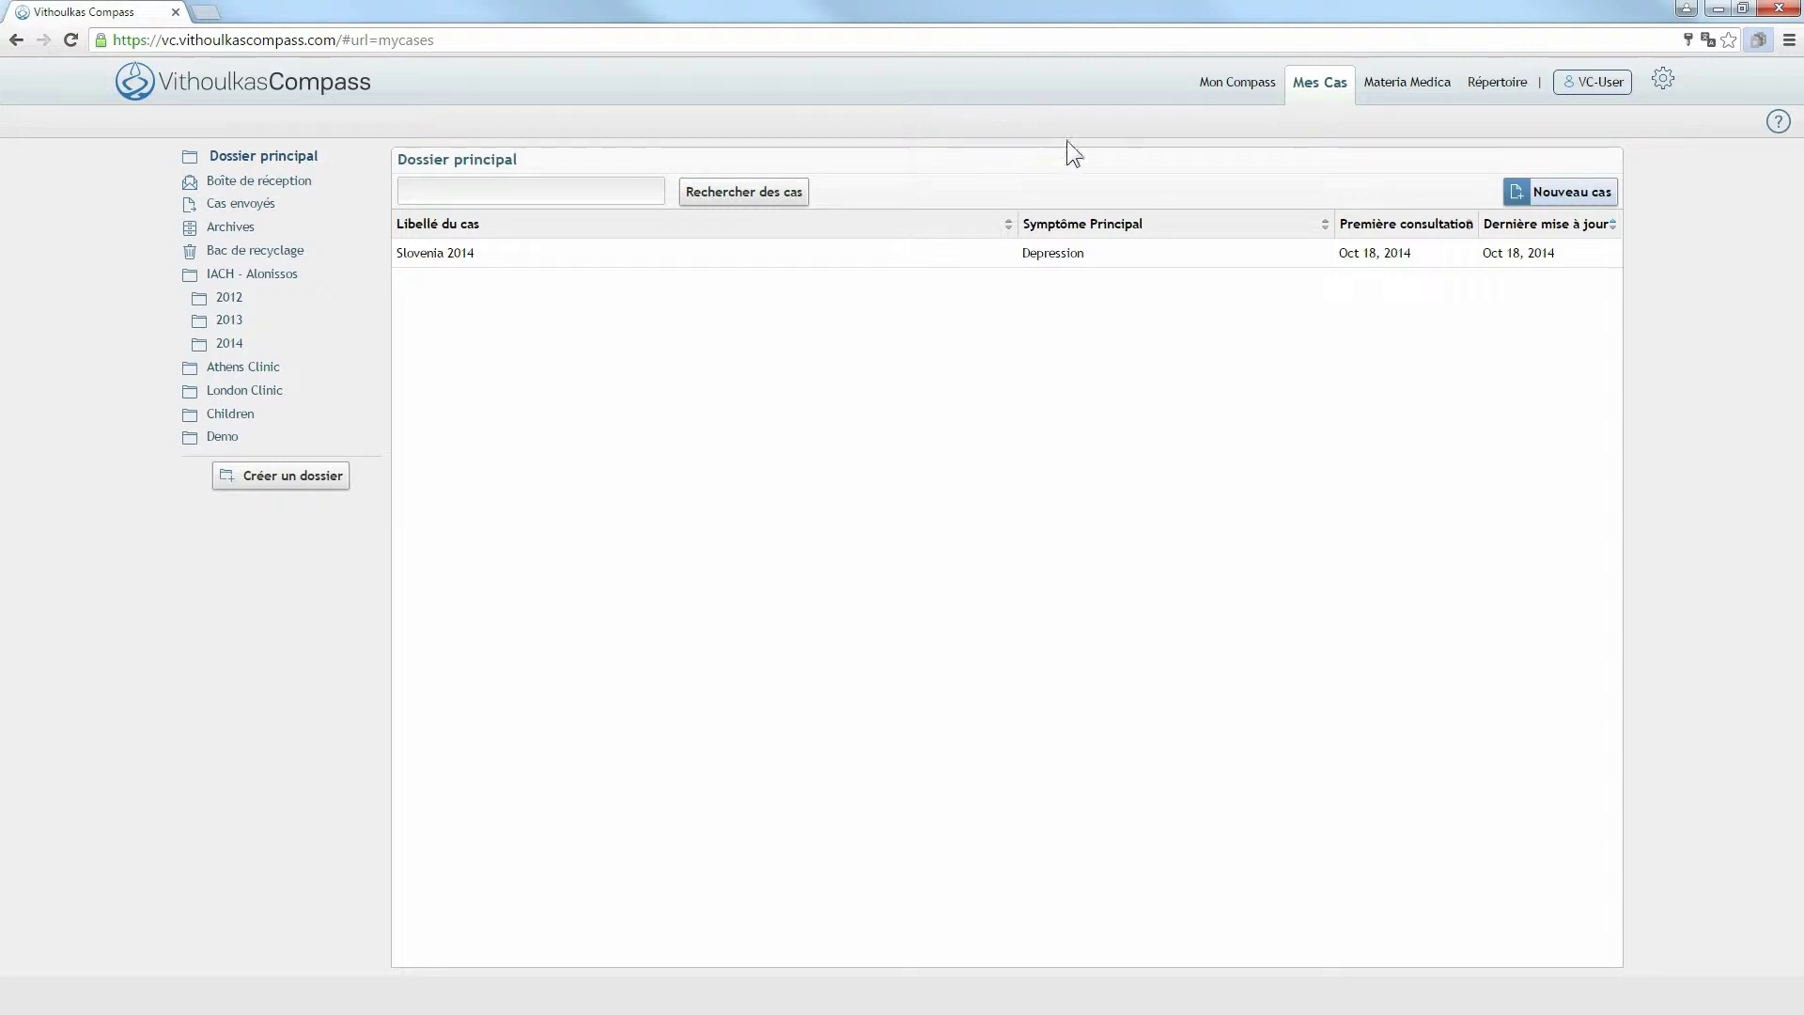
Start a new case labelled Demo with the main symptom "Douleurs à l'estomac".
click(1560, 192)
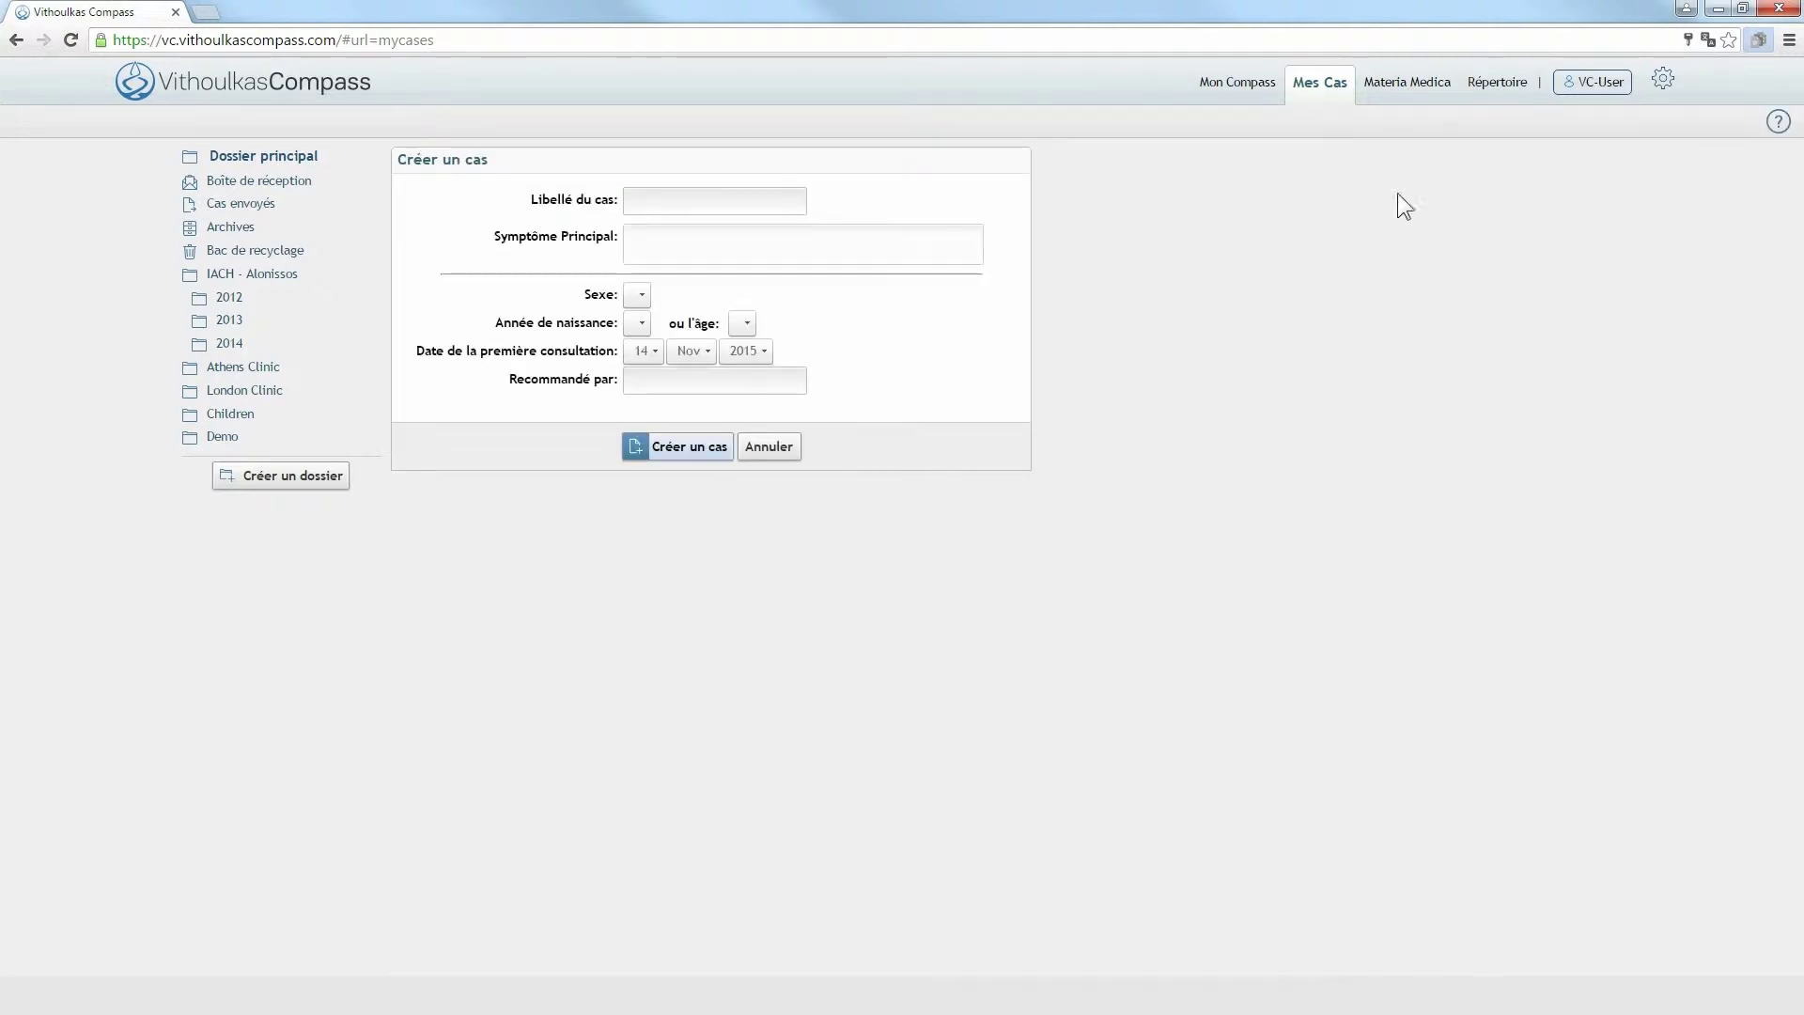
click(753, 206)
text(Demo)
click(747, 243)
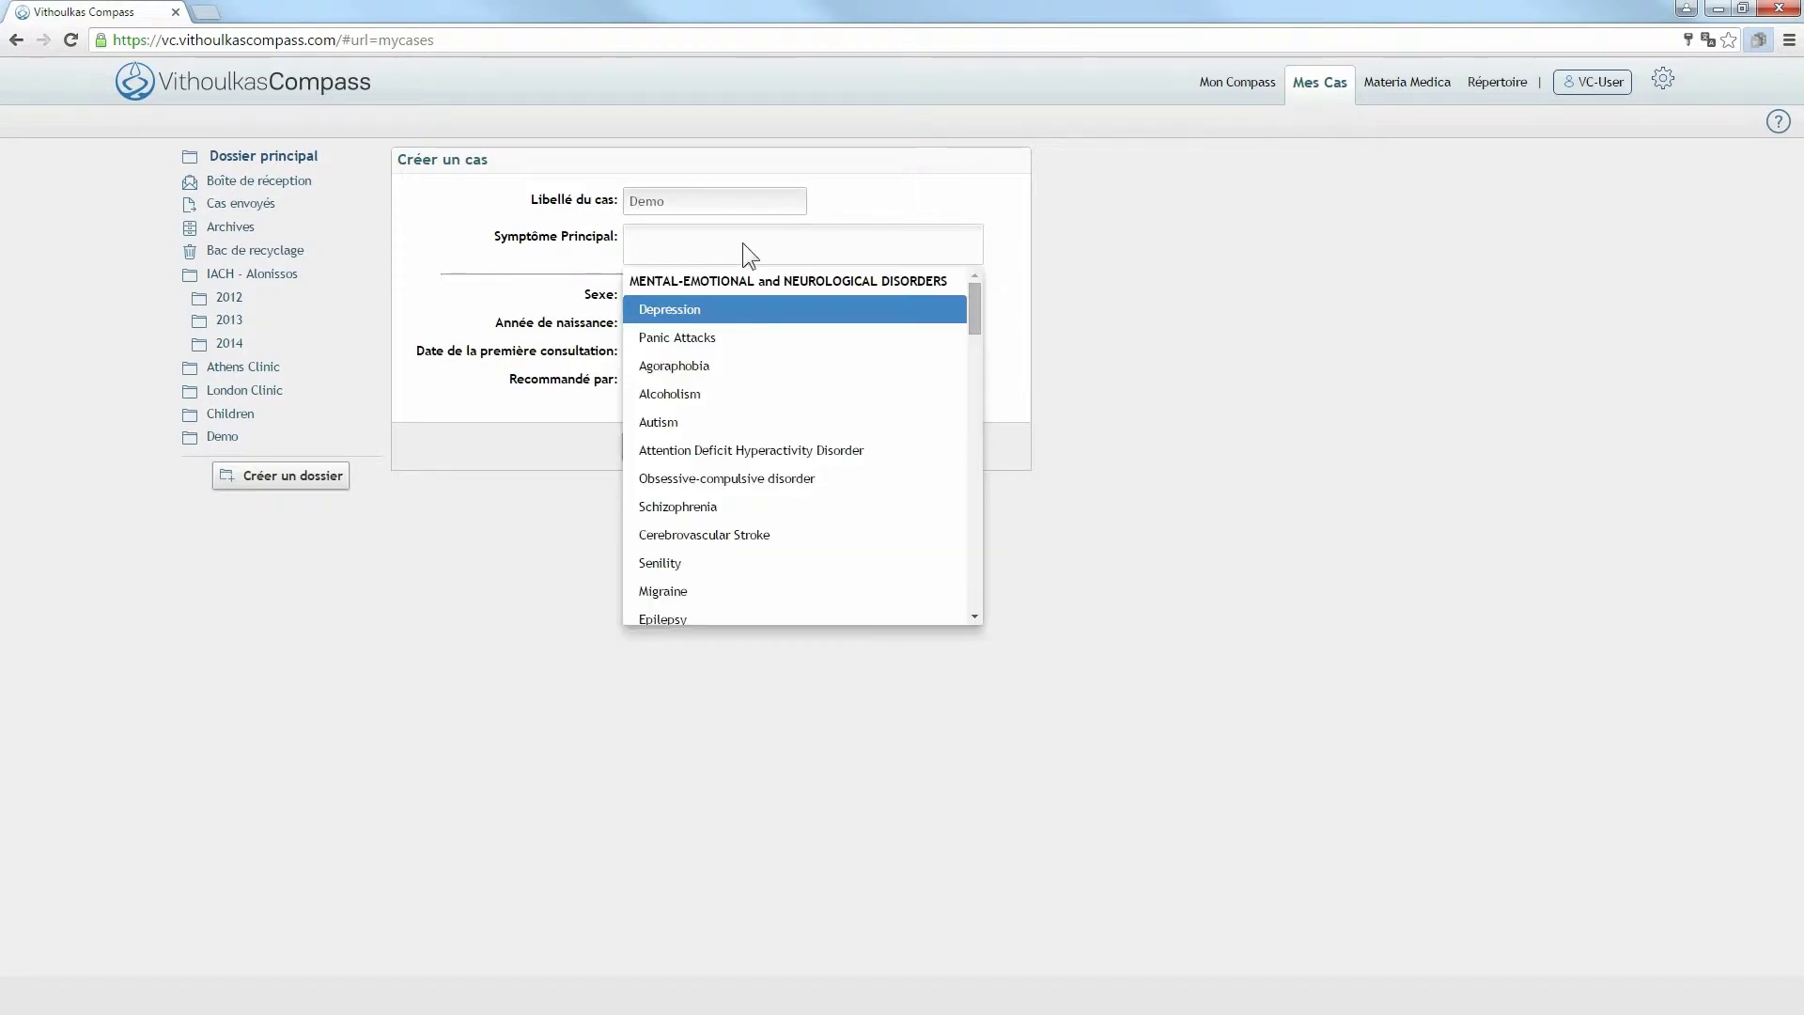
text(Douleurs à l'estomac)
key(Return)
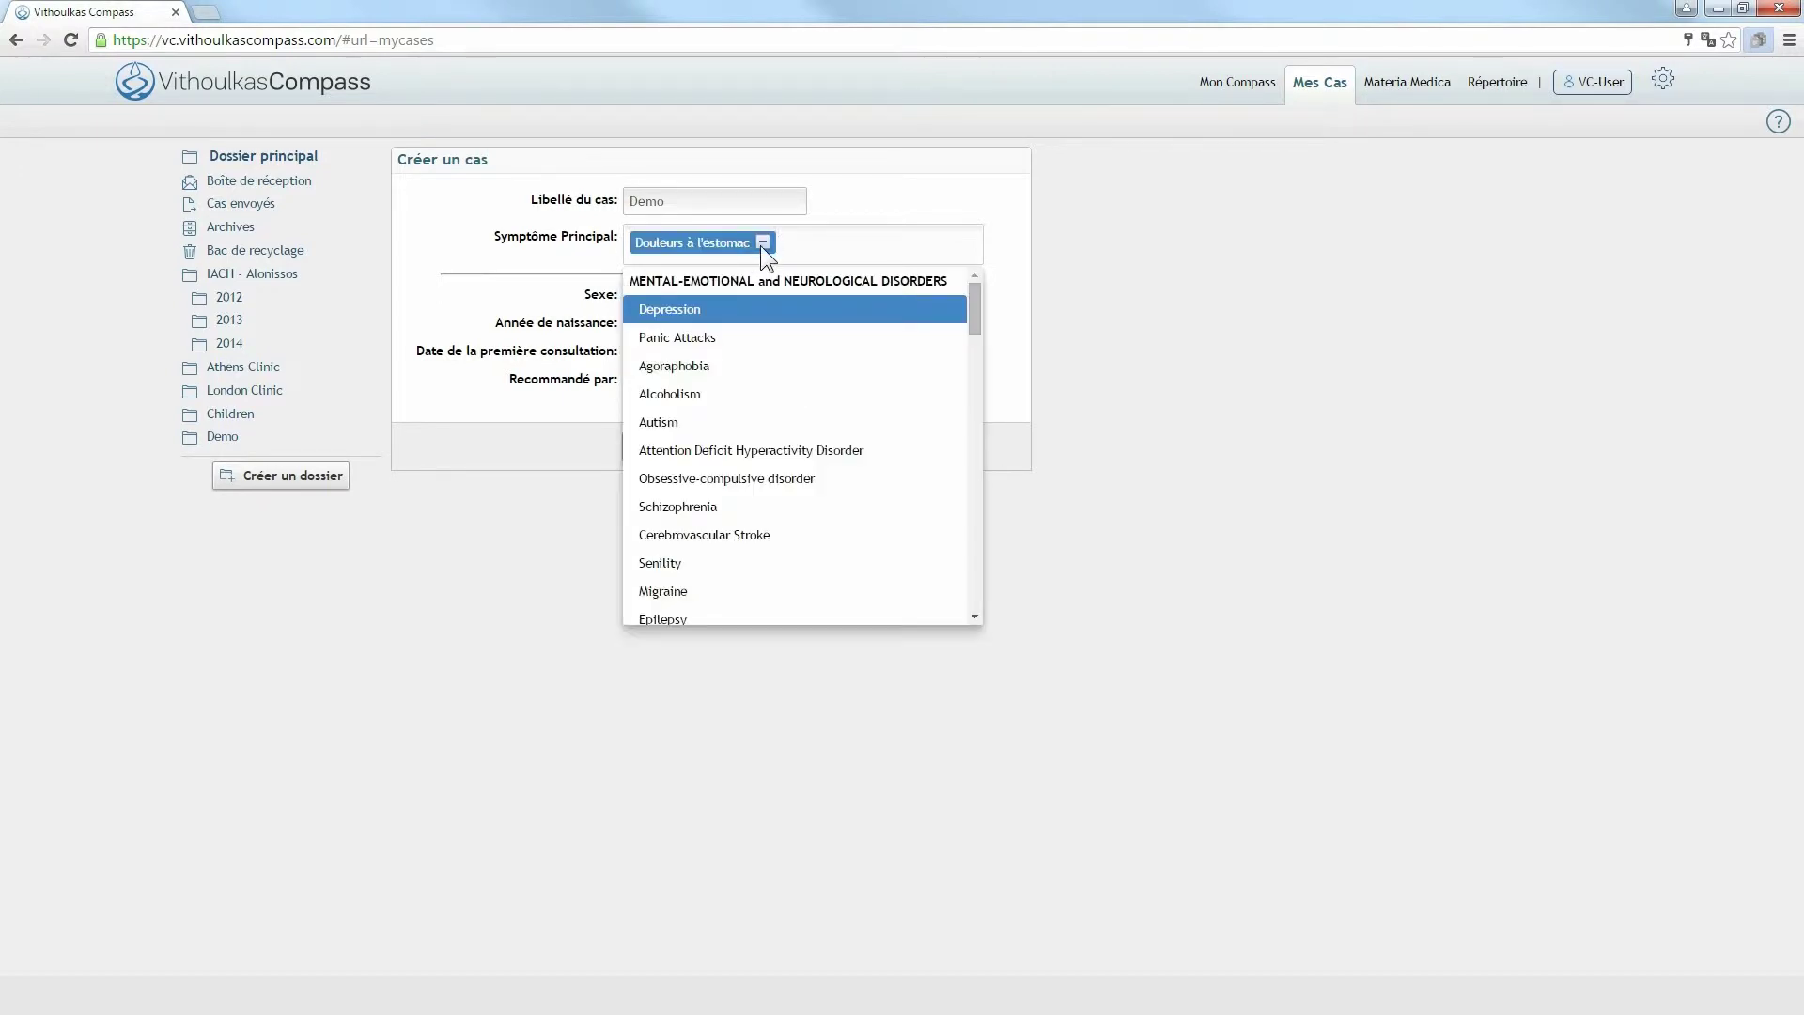
click(1007, 256)
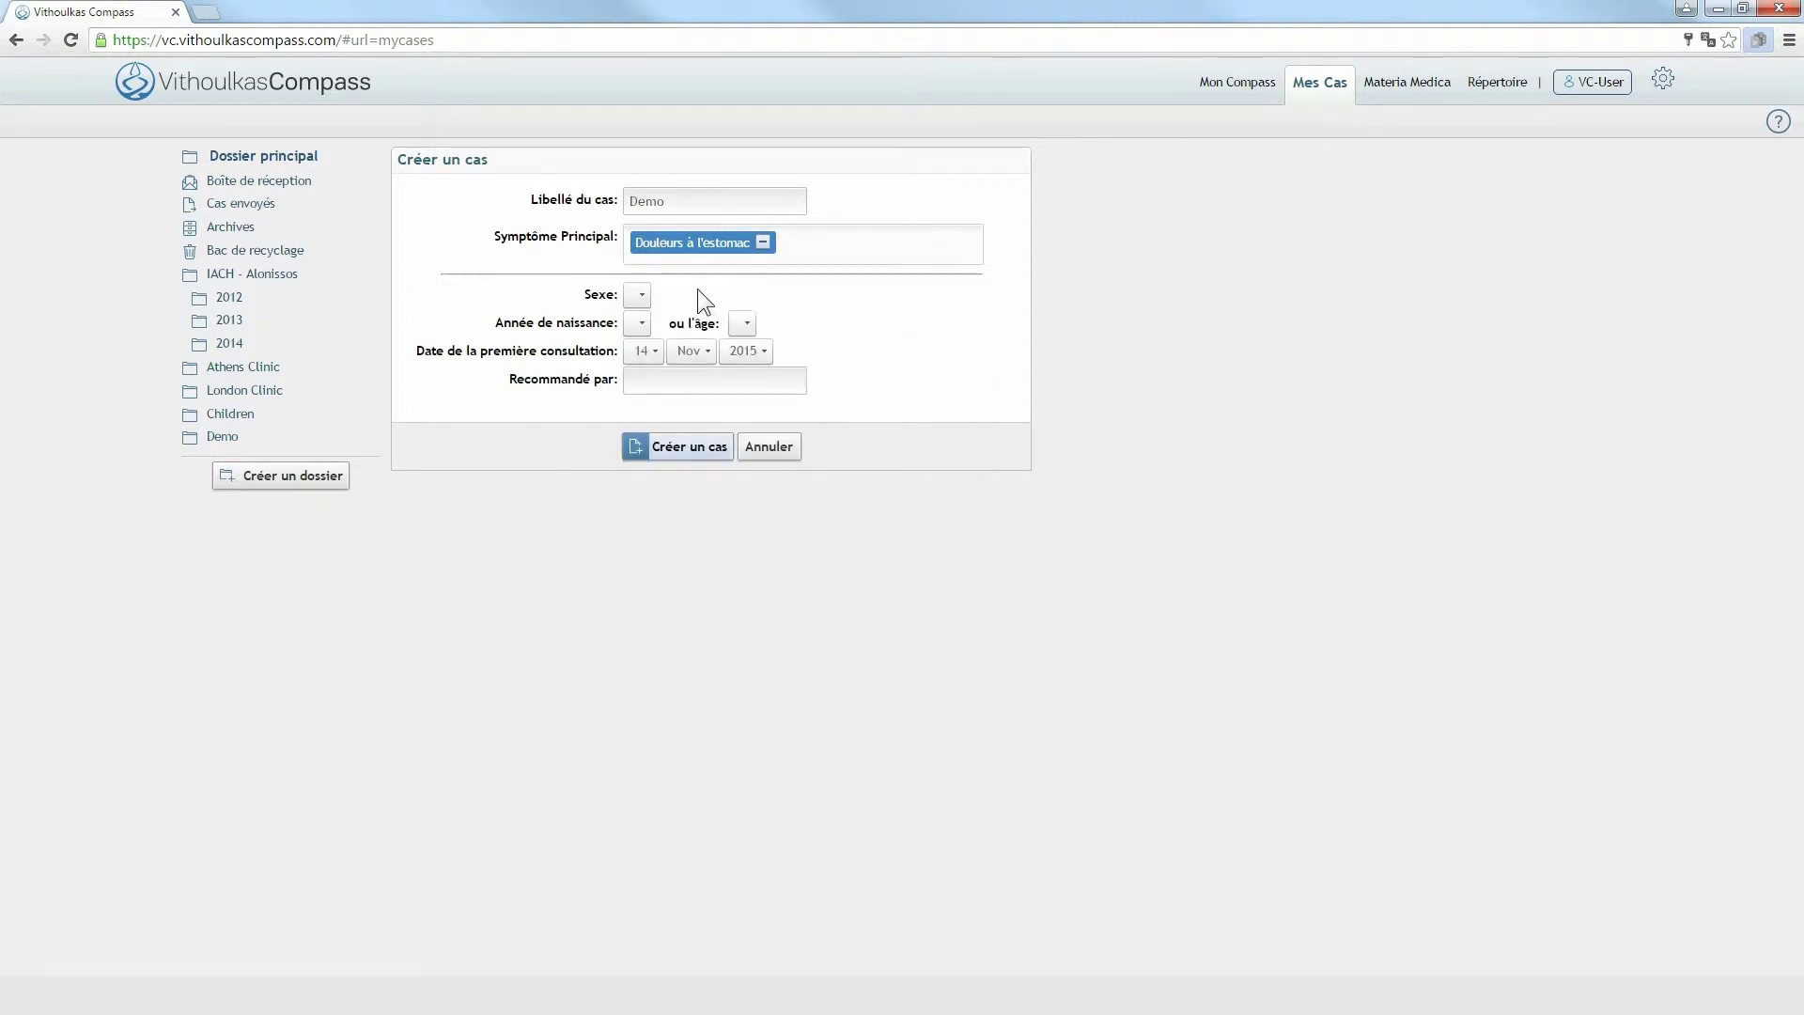
Set the sex to Femme and the age to 41, create the case, and close it.
click(636, 296)
click(648, 350)
click(744, 325)
drag(764, 370, 765, 477)
click(736, 471)
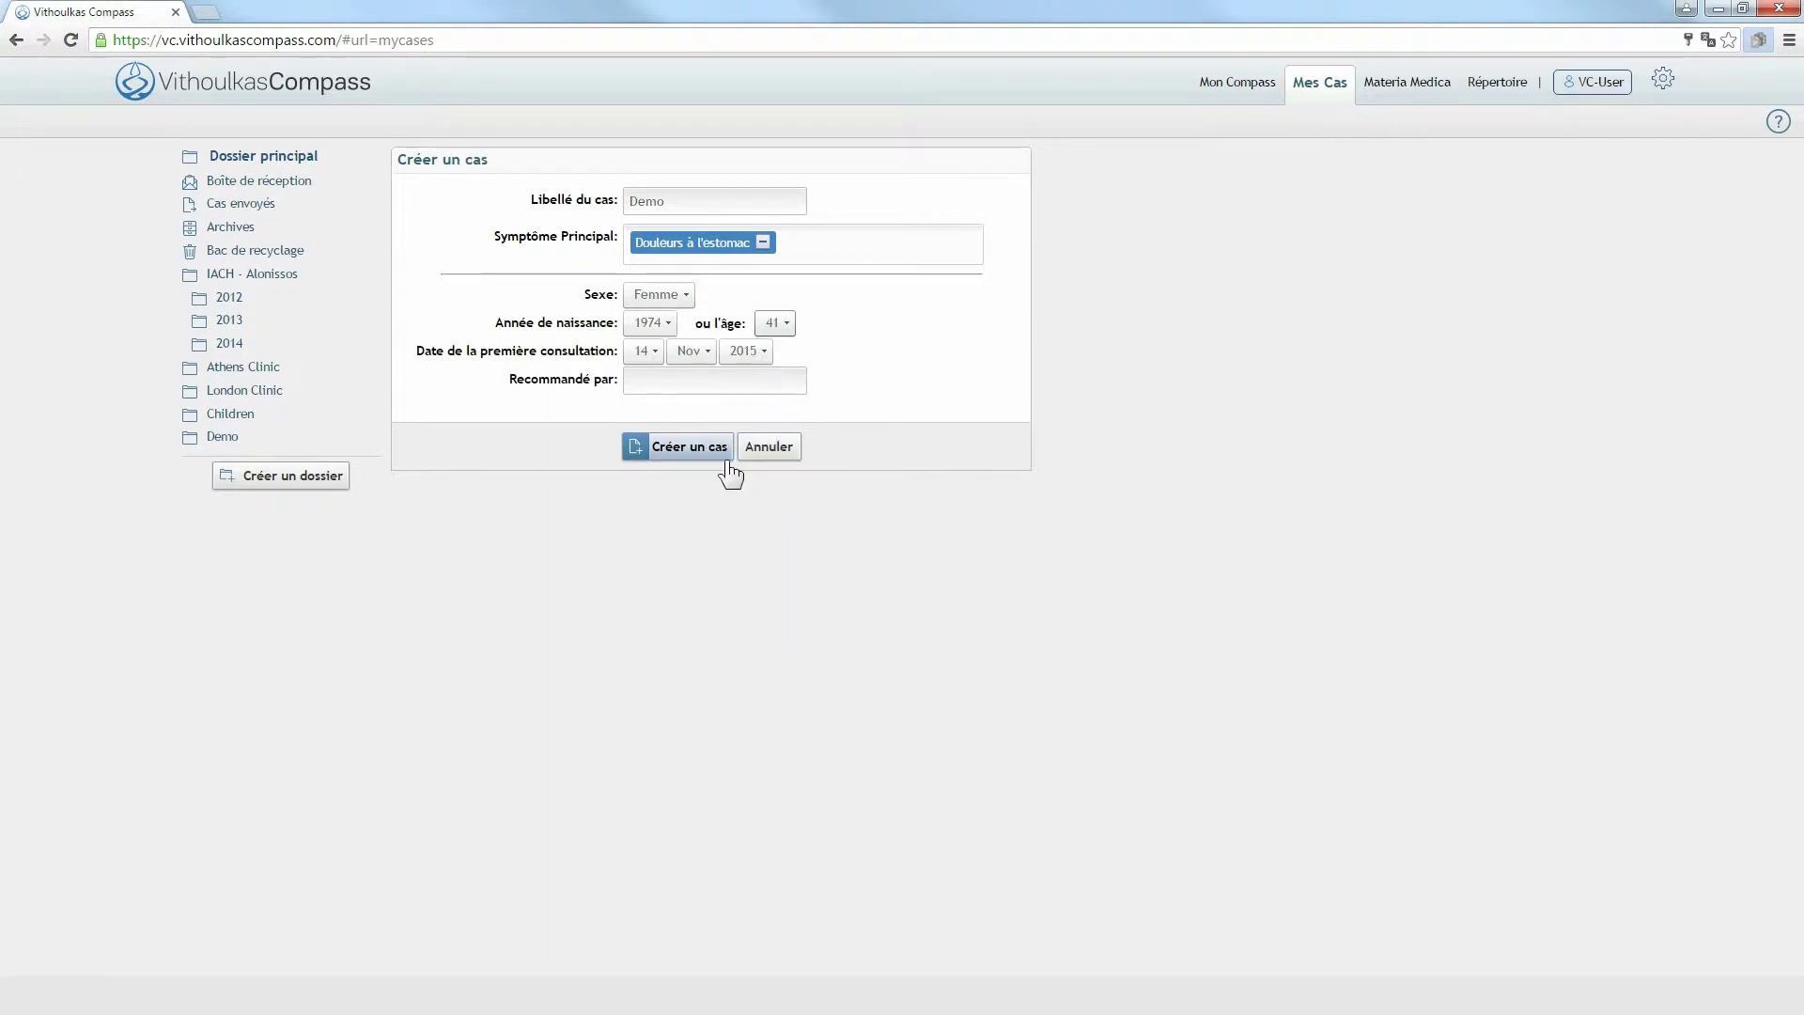
click(696, 453)
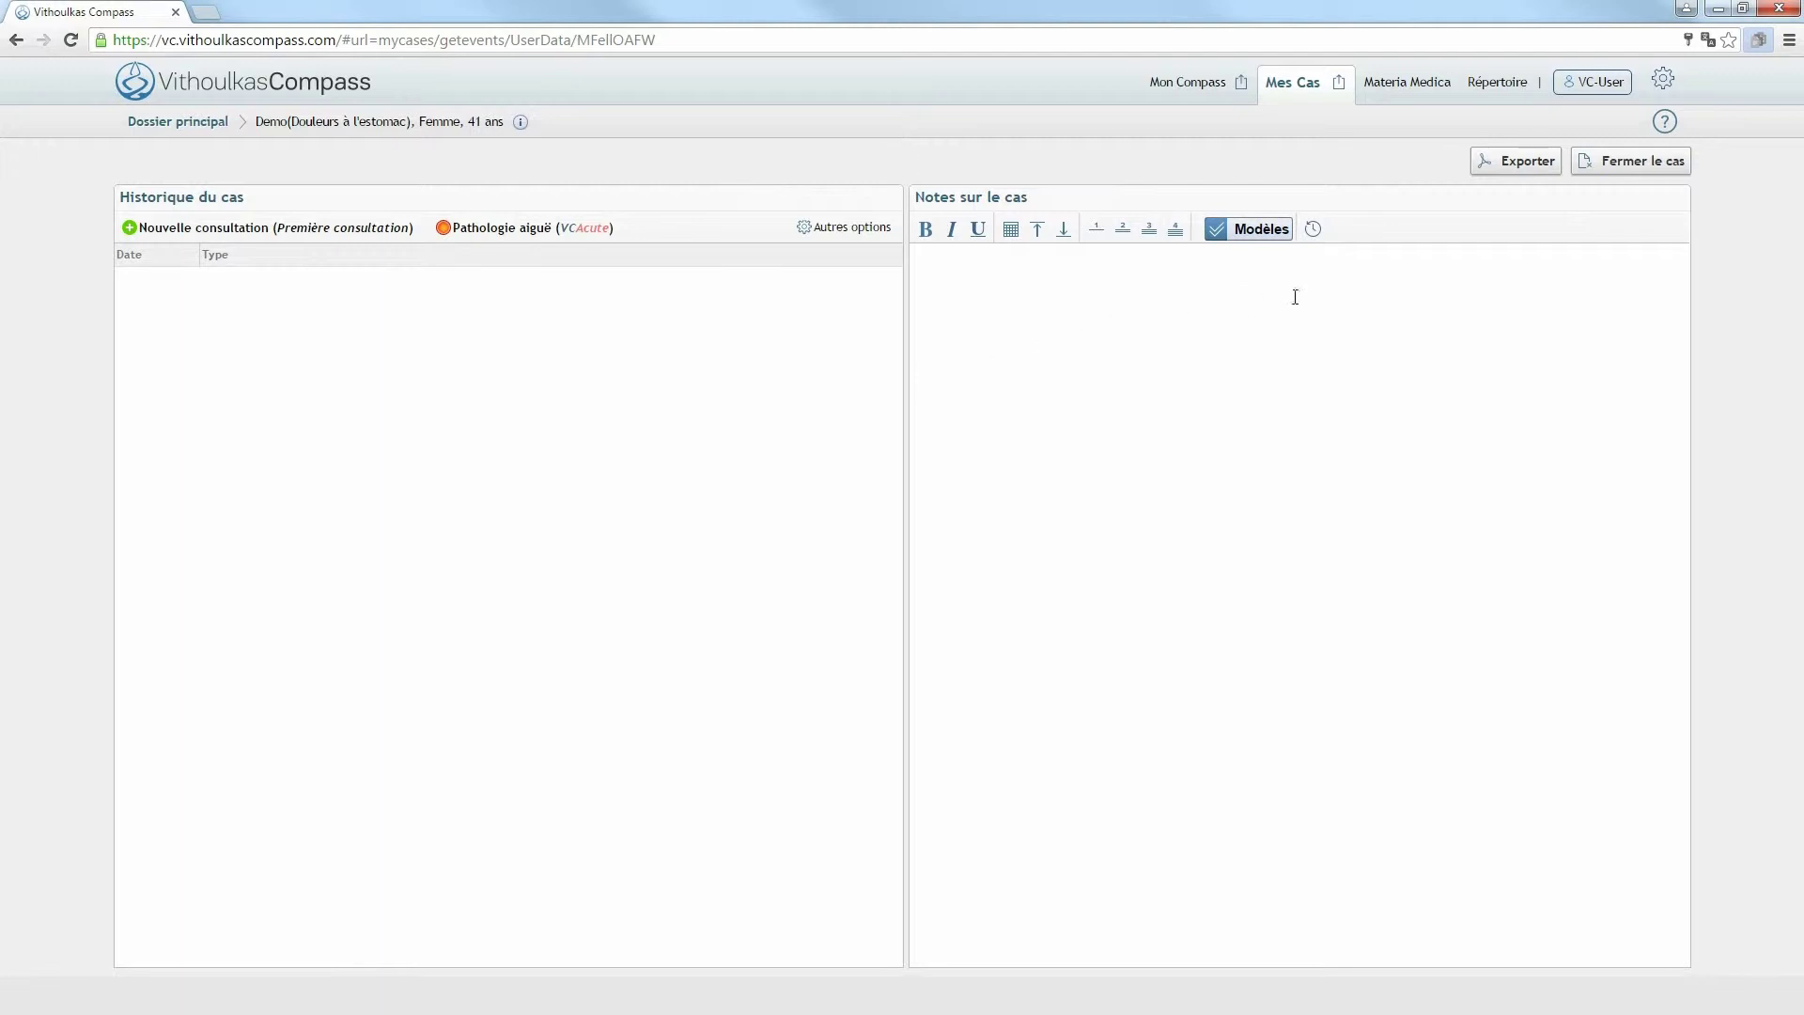
click(1631, 169)
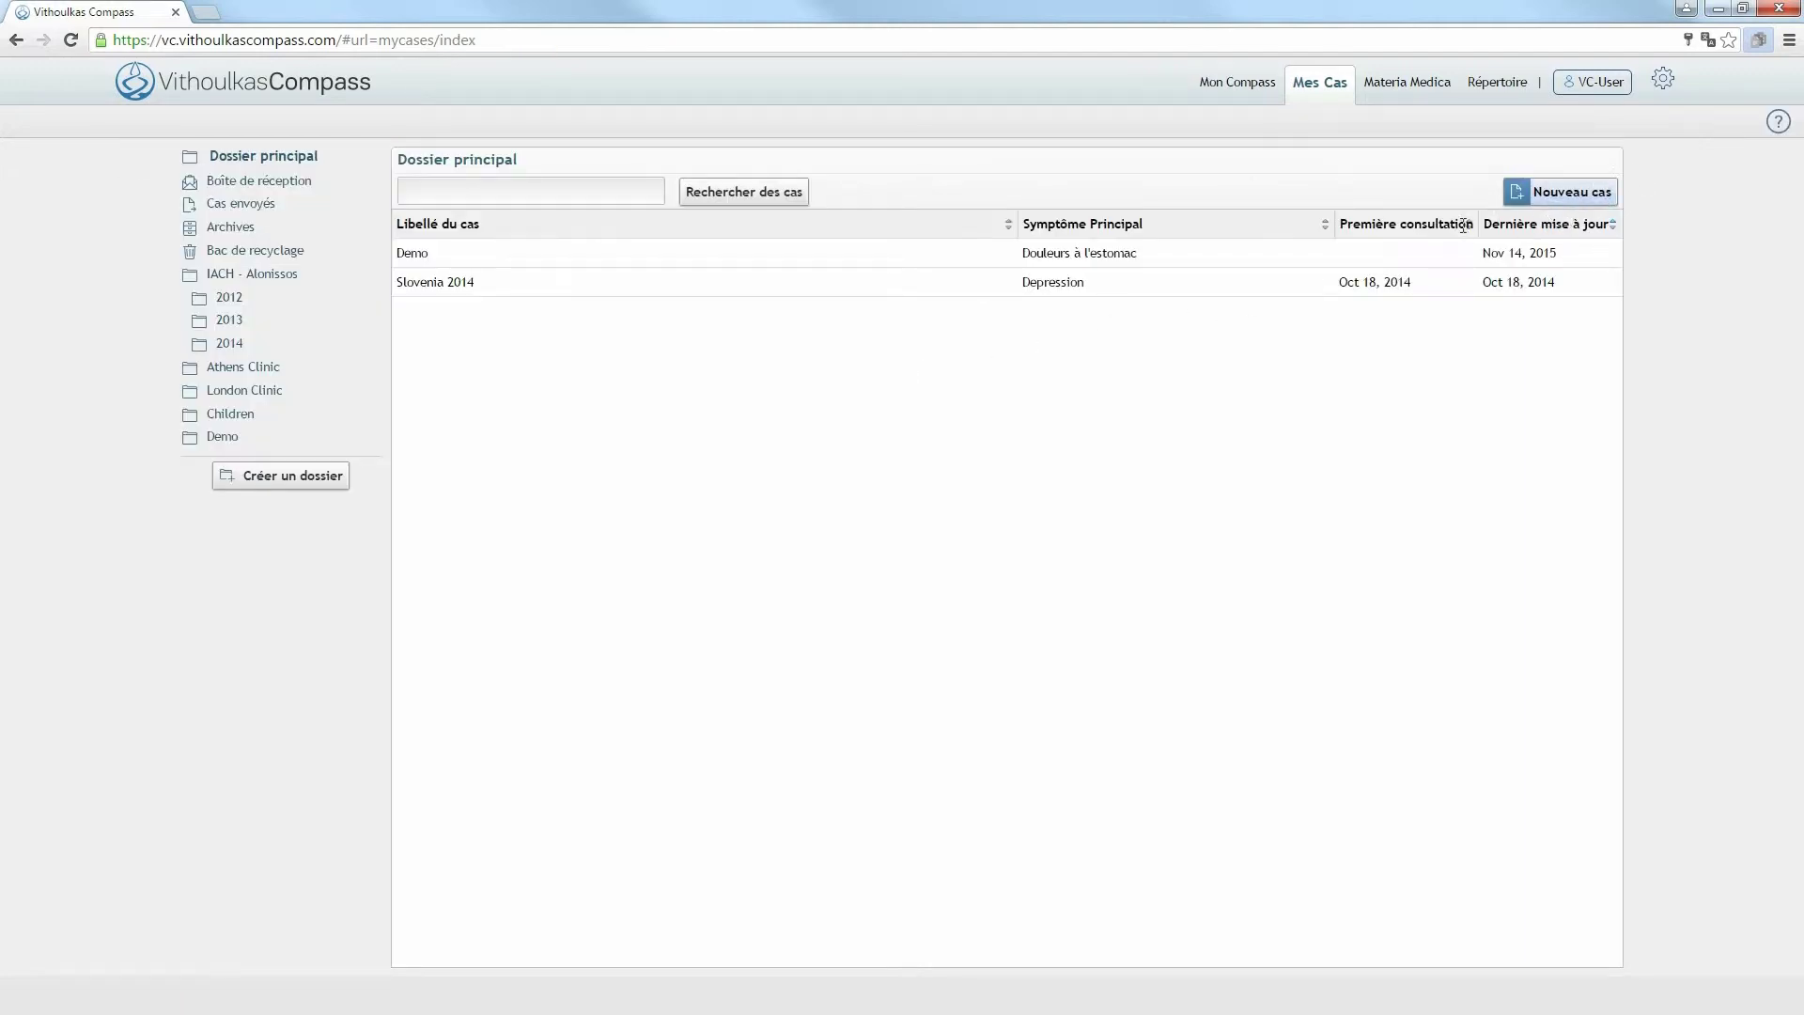
Open the Demo case from the main folder to view its history and notes areas, and close it.
mouse_move(1344, 267)
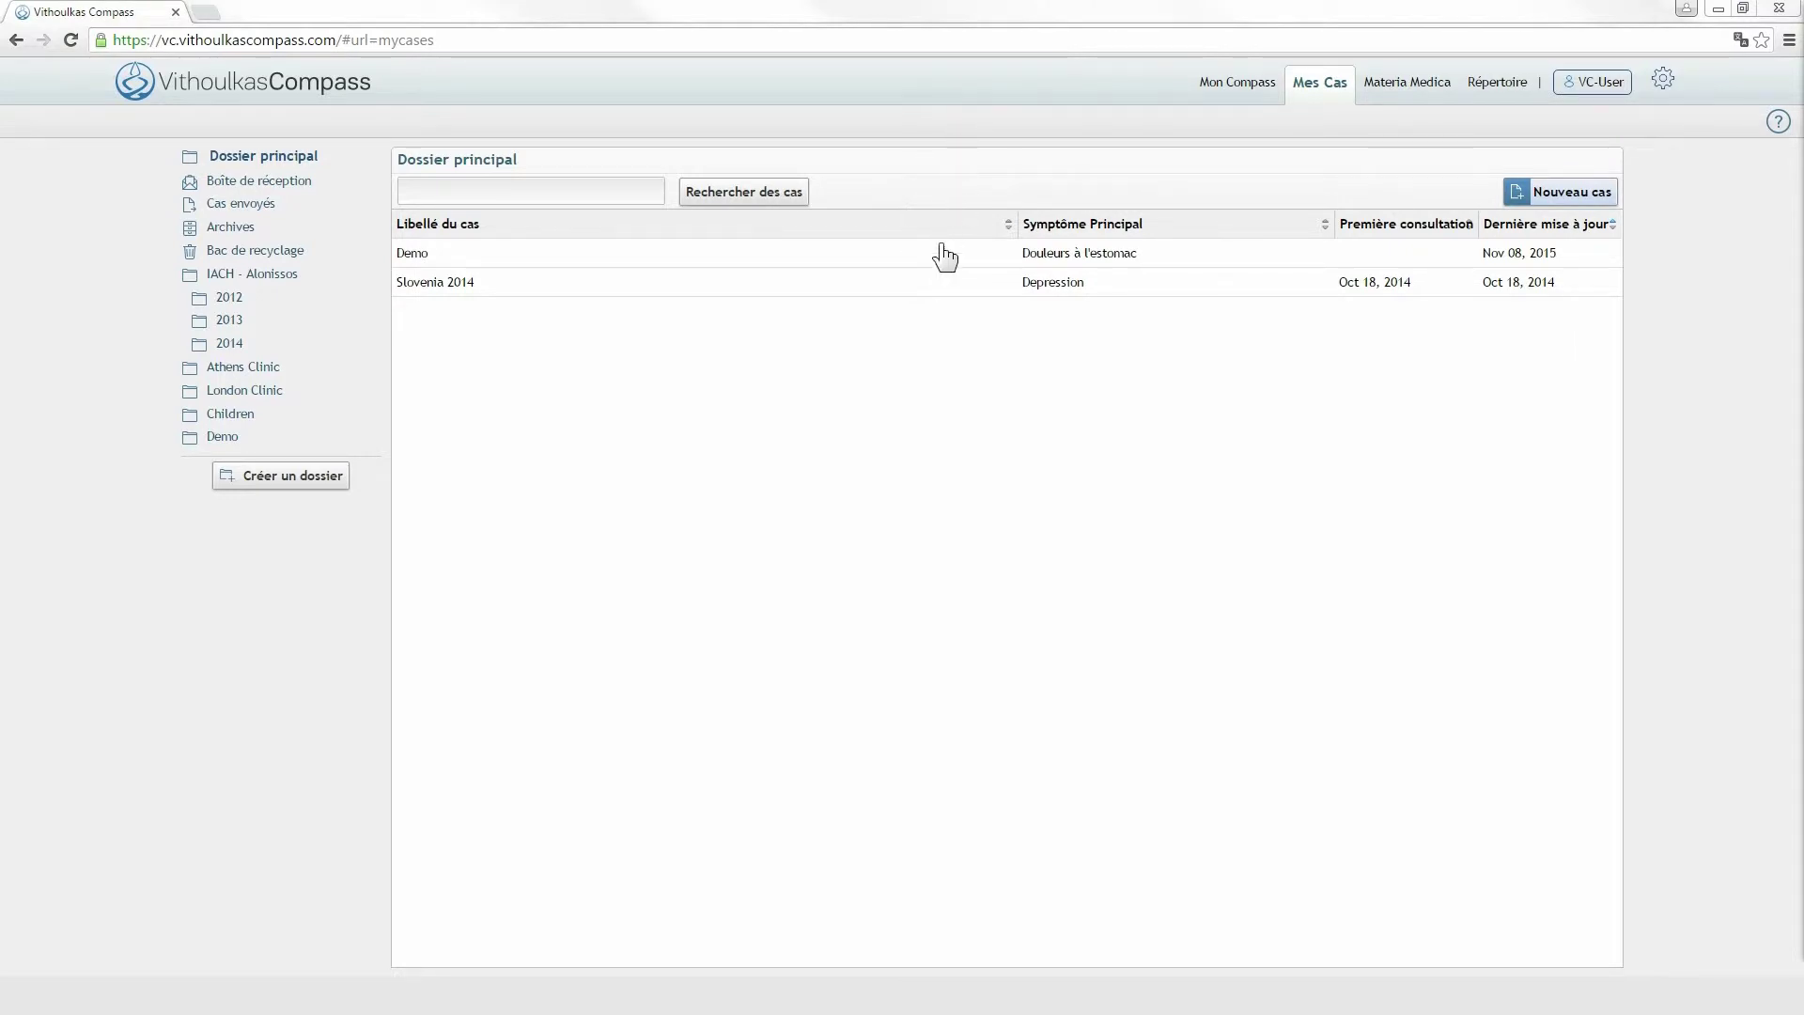
mouse_move(944, 256)
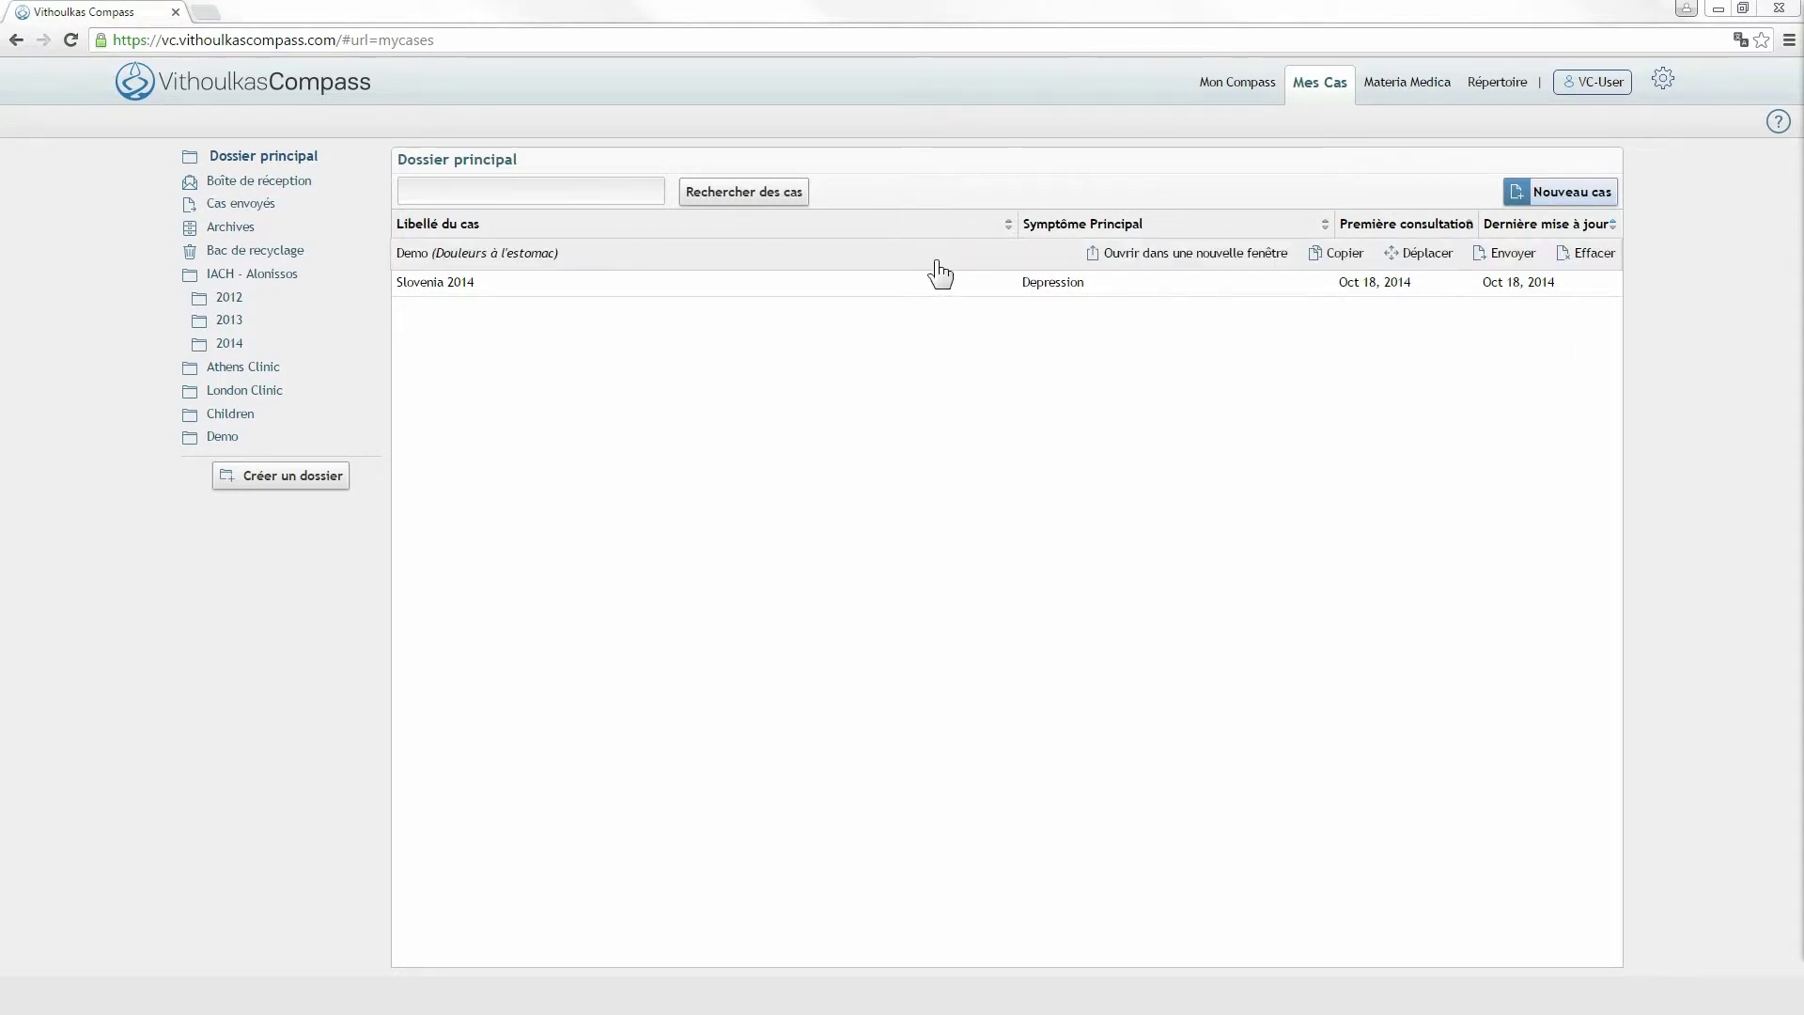
click(689, 265)
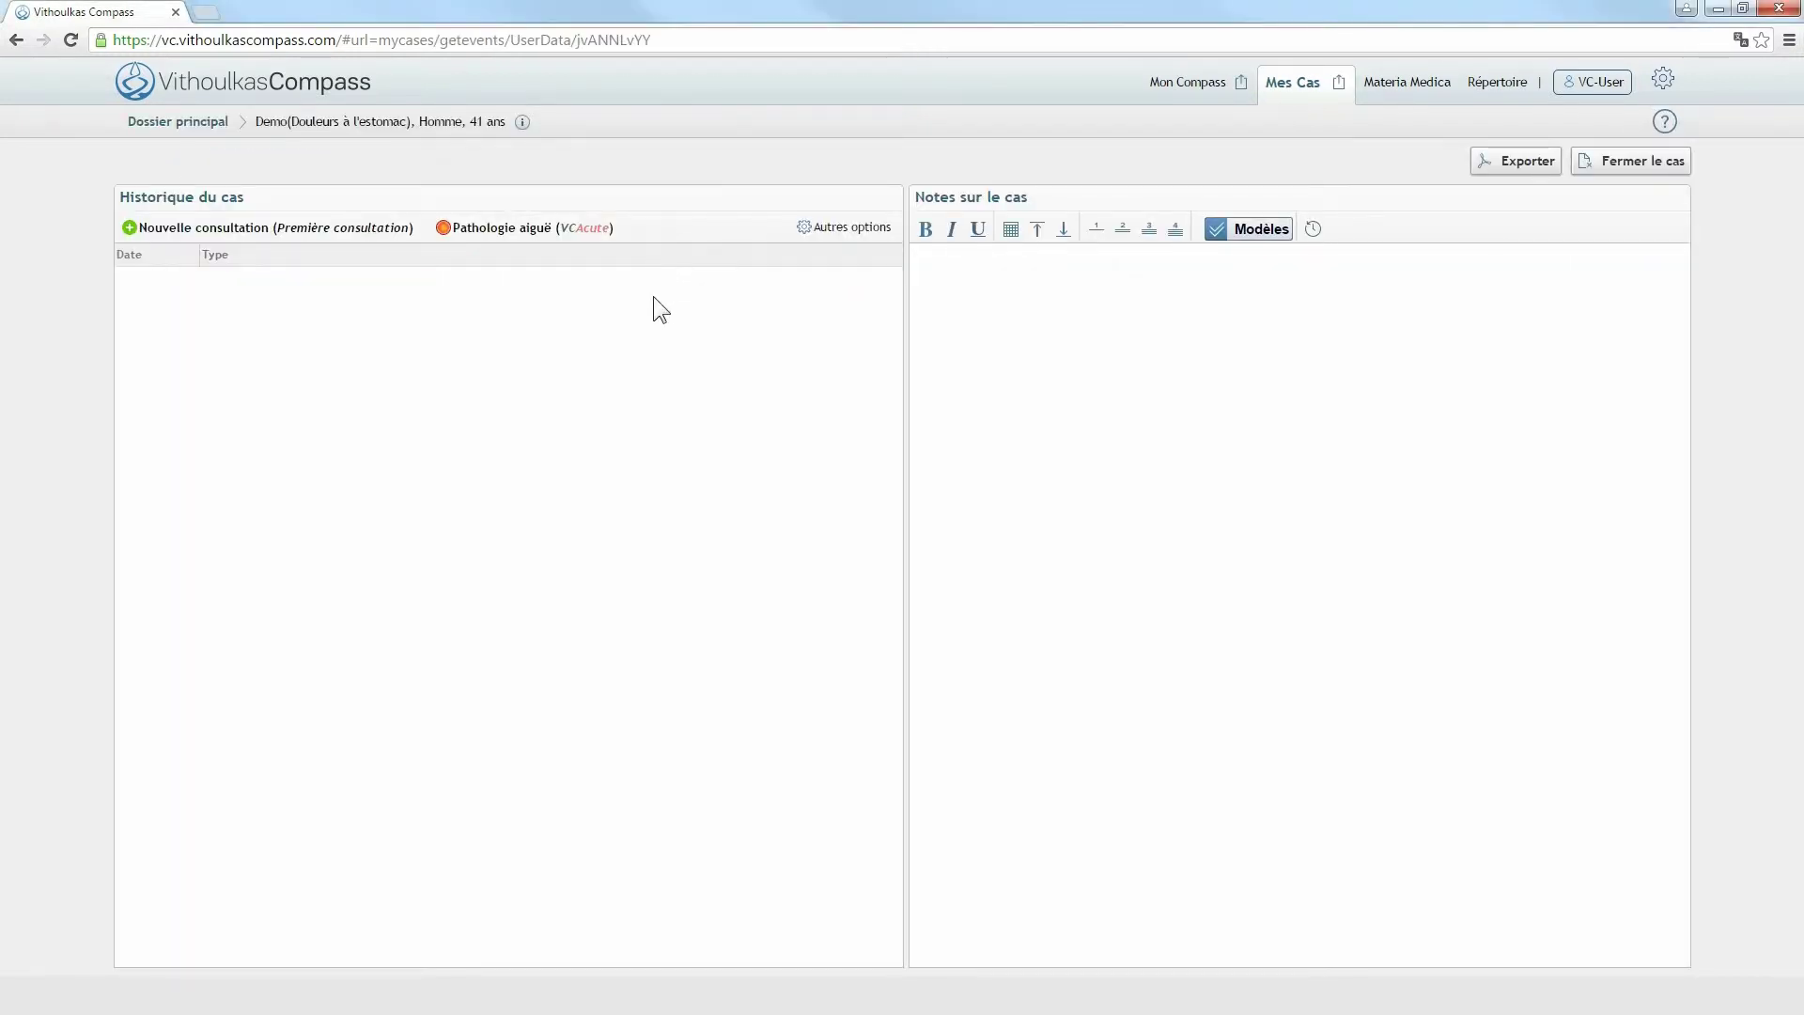
click(1103, 283)
click(1602, 167)
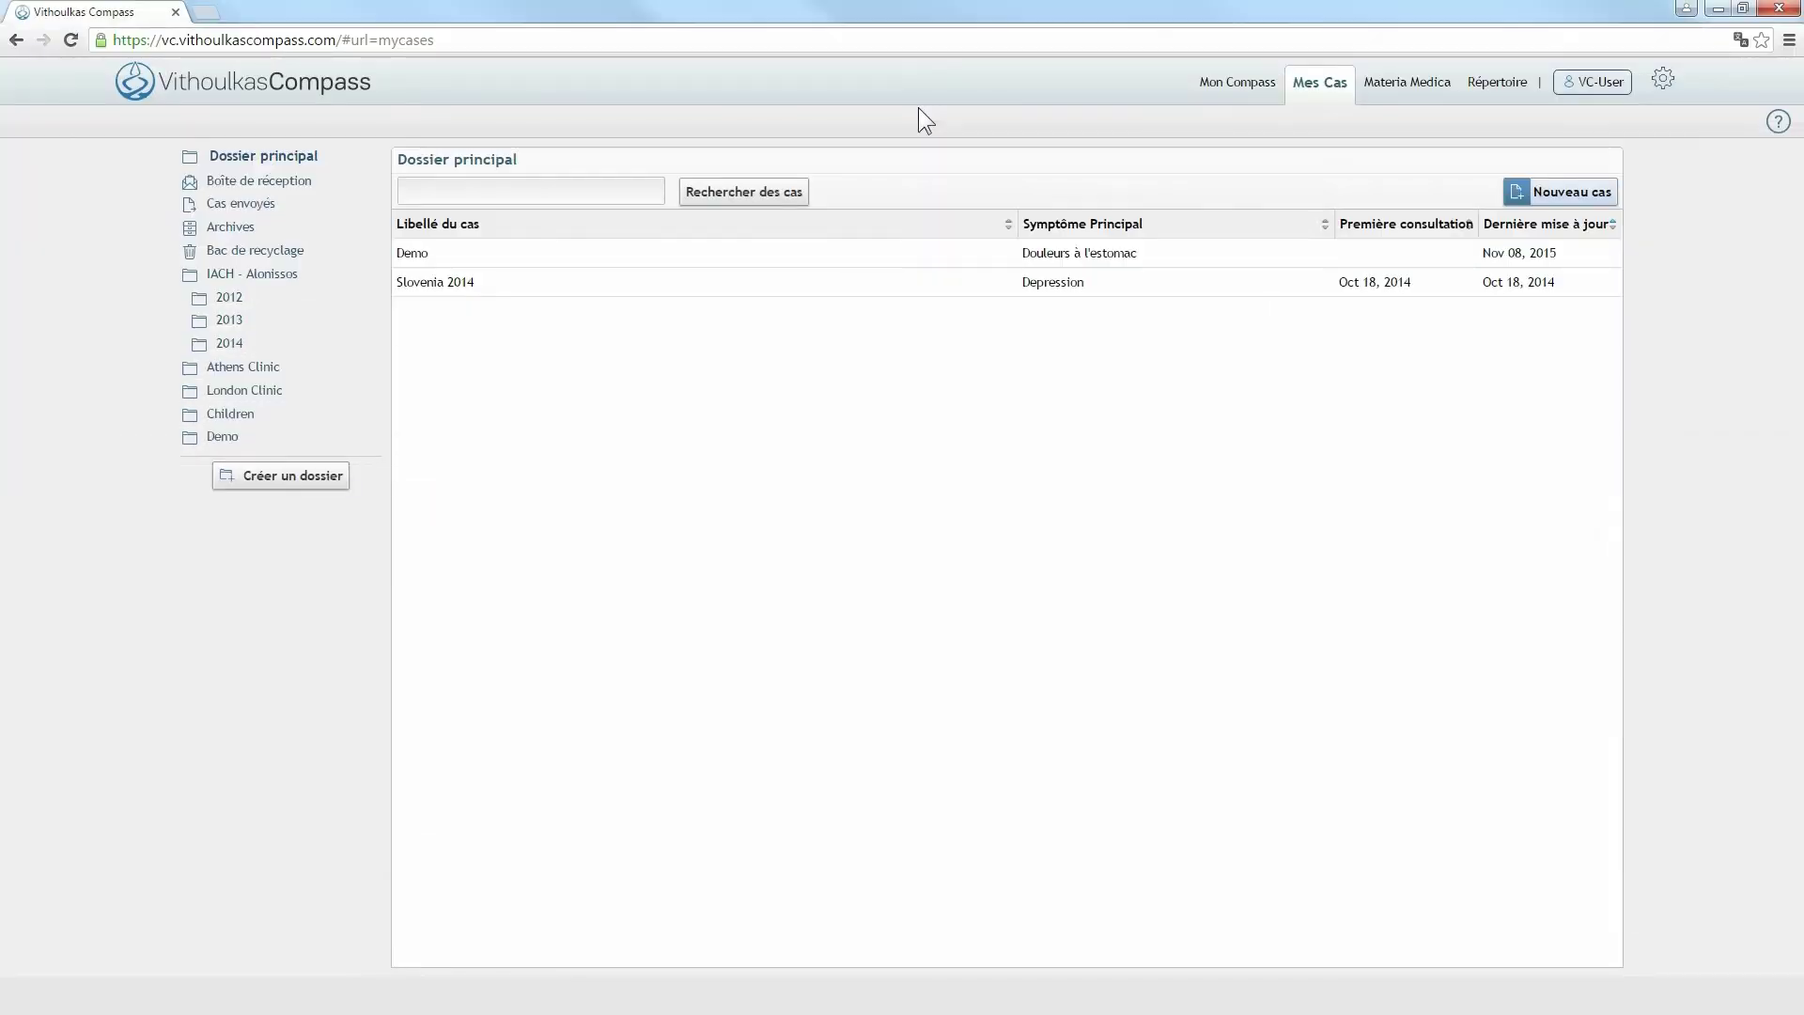
Copy the Demo case from the main folder into the Demo folder.
mouse_move(916, 265)
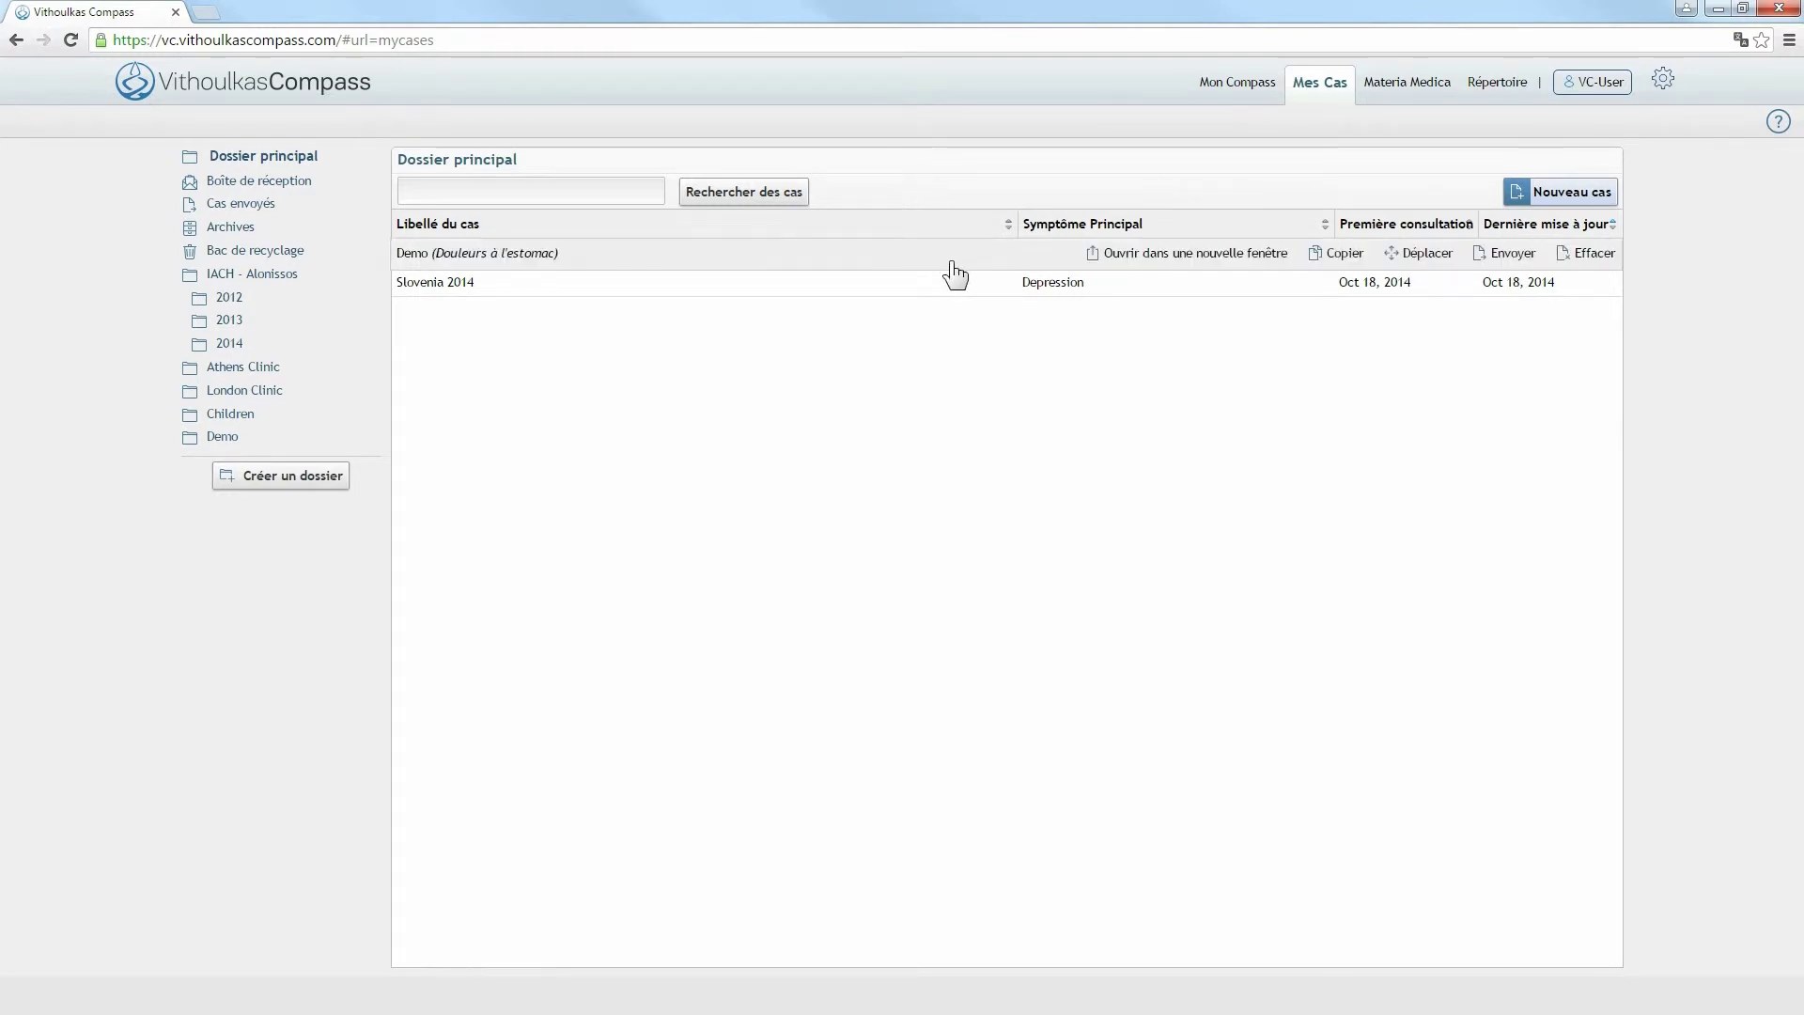
click(1332, 266)
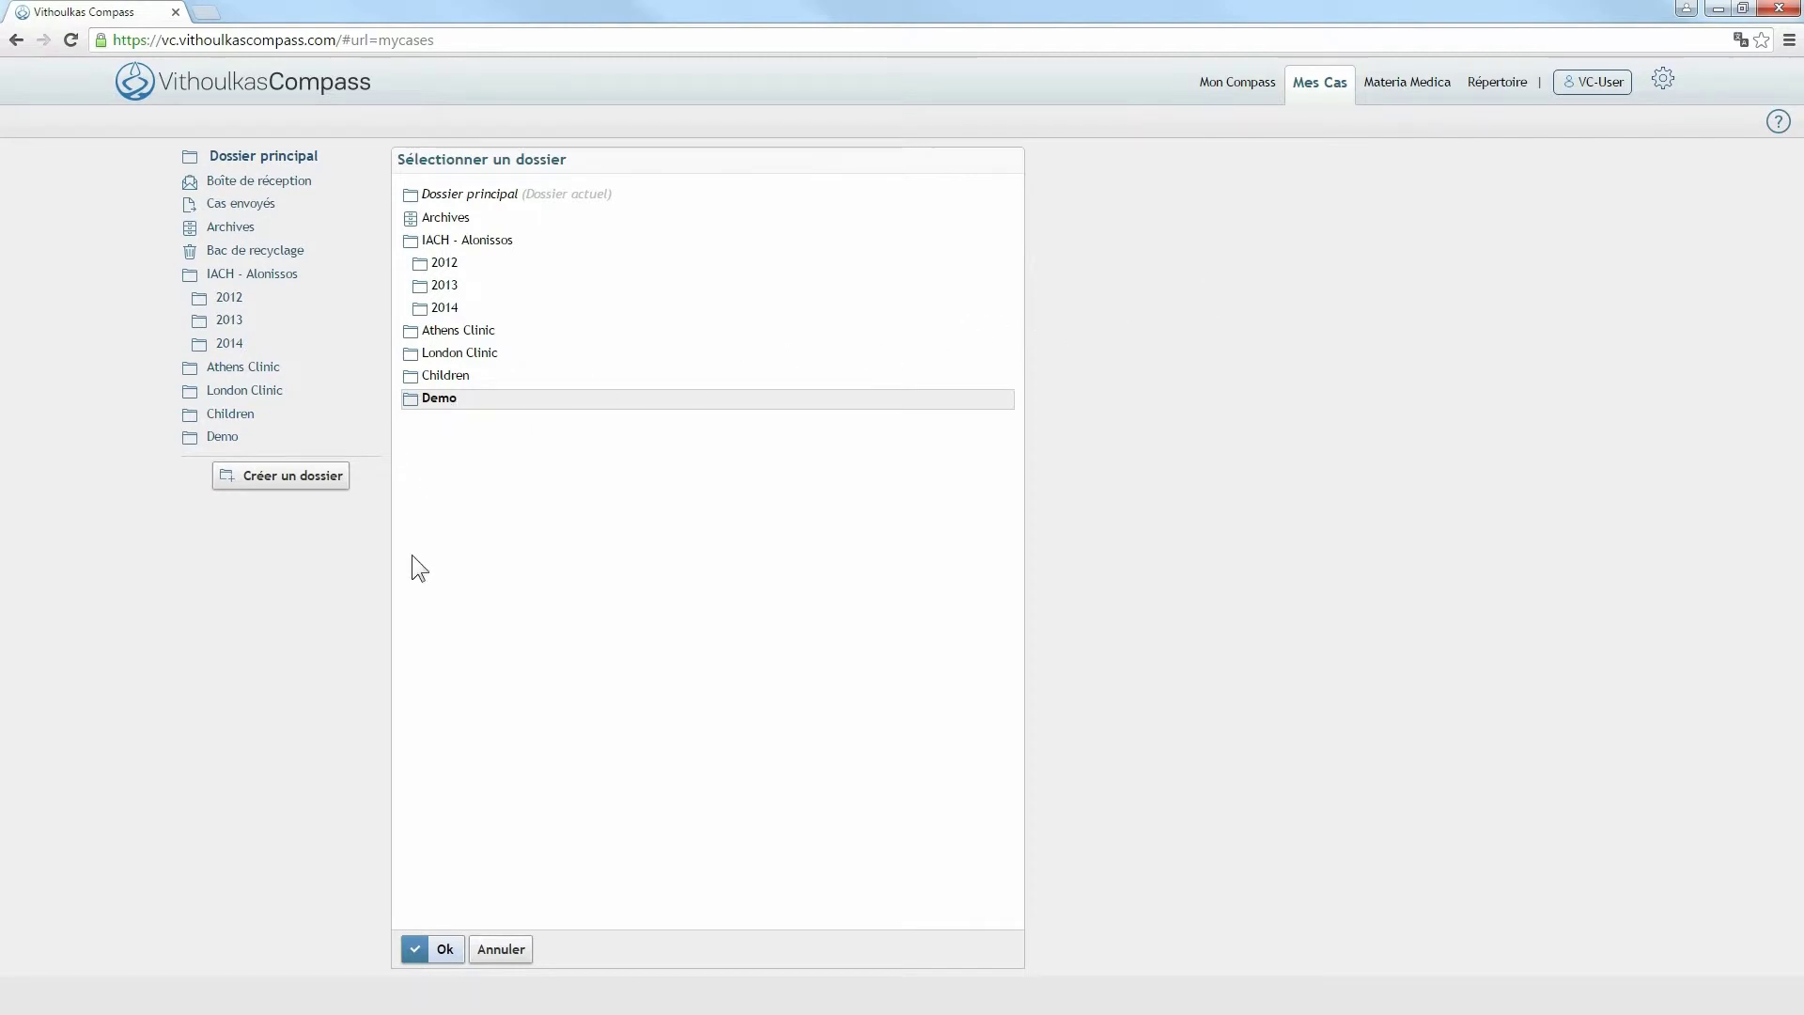
click(447, 951)
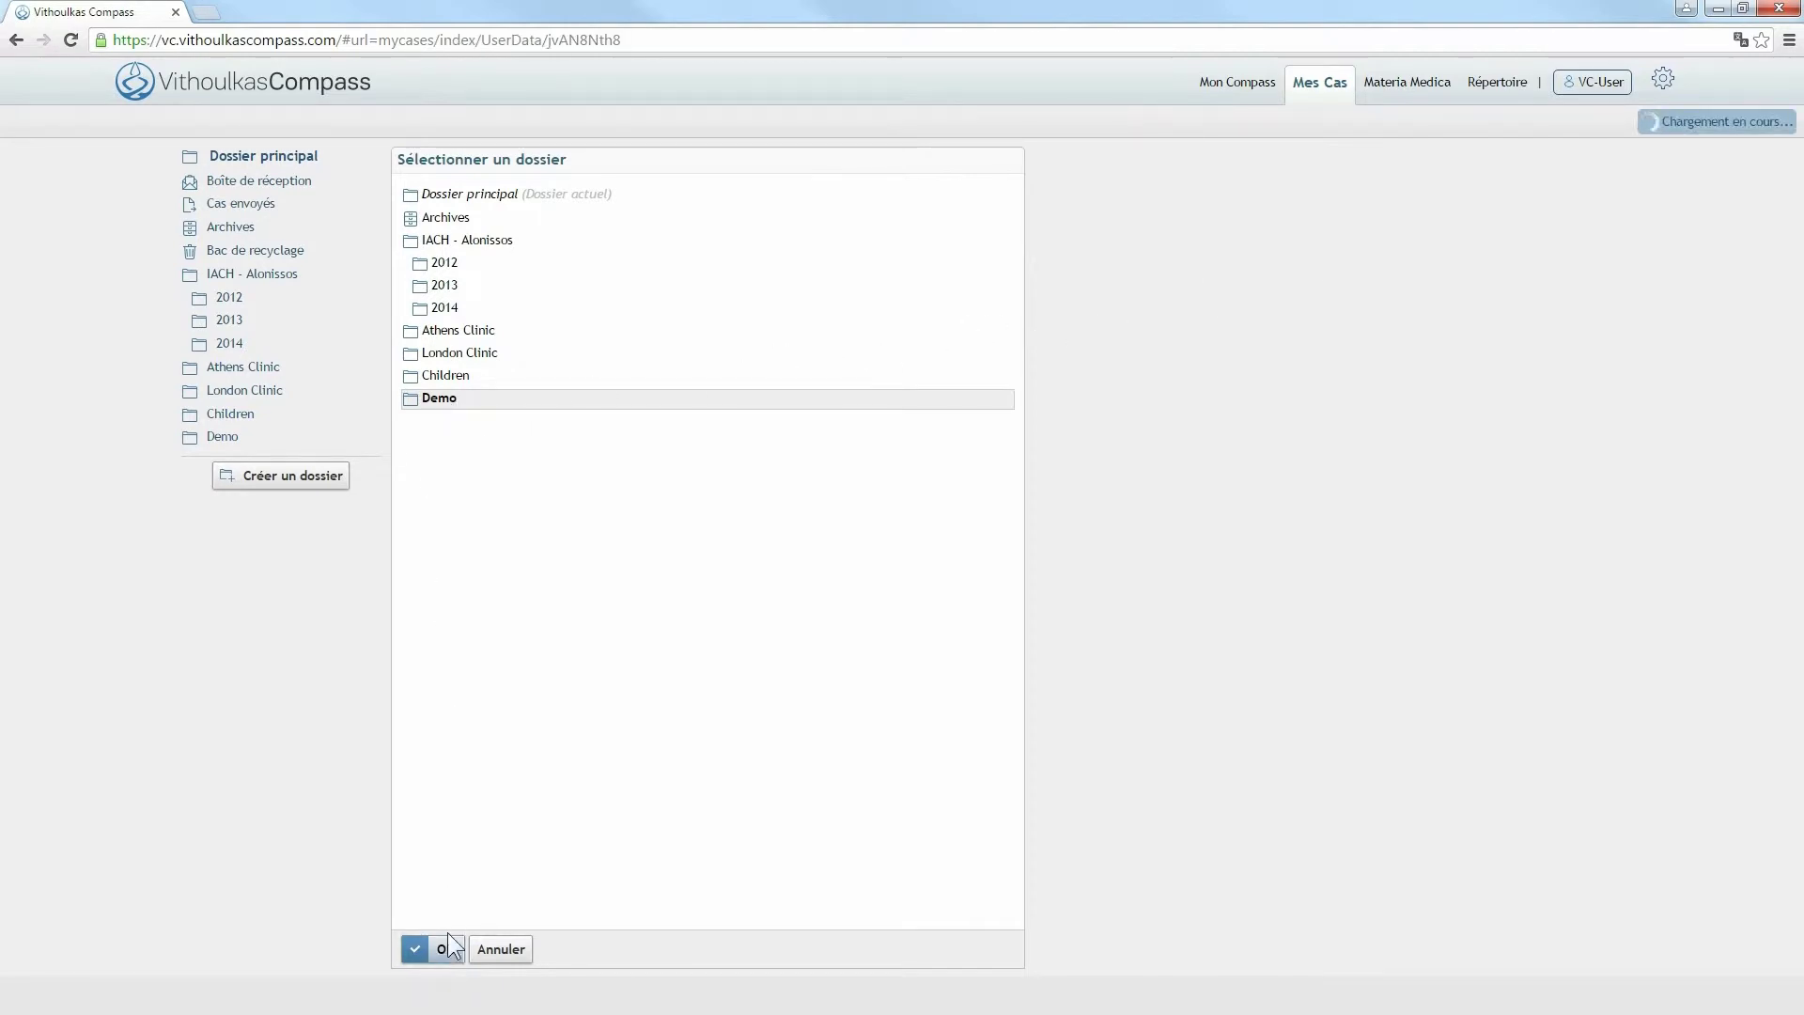
mouse_move(446, 264)
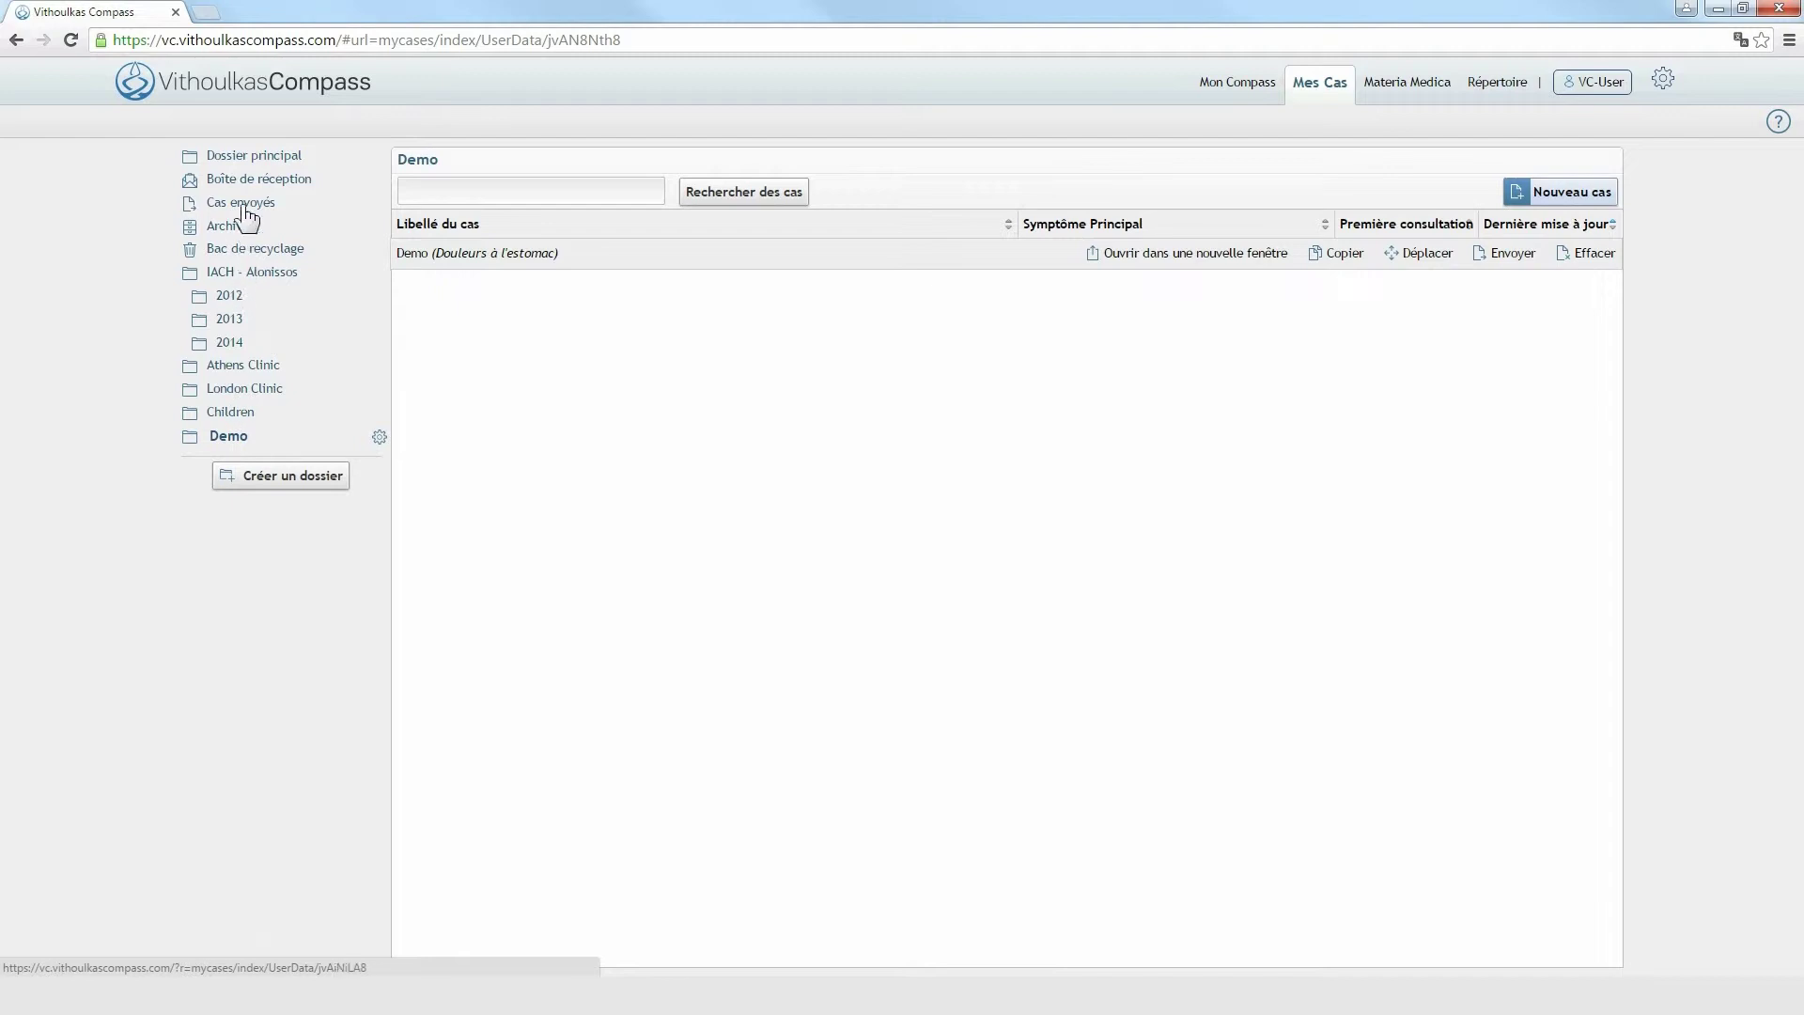
Send the Demo case from the main folder to the recipient "support" and dismiss the result.
click(250, 158)
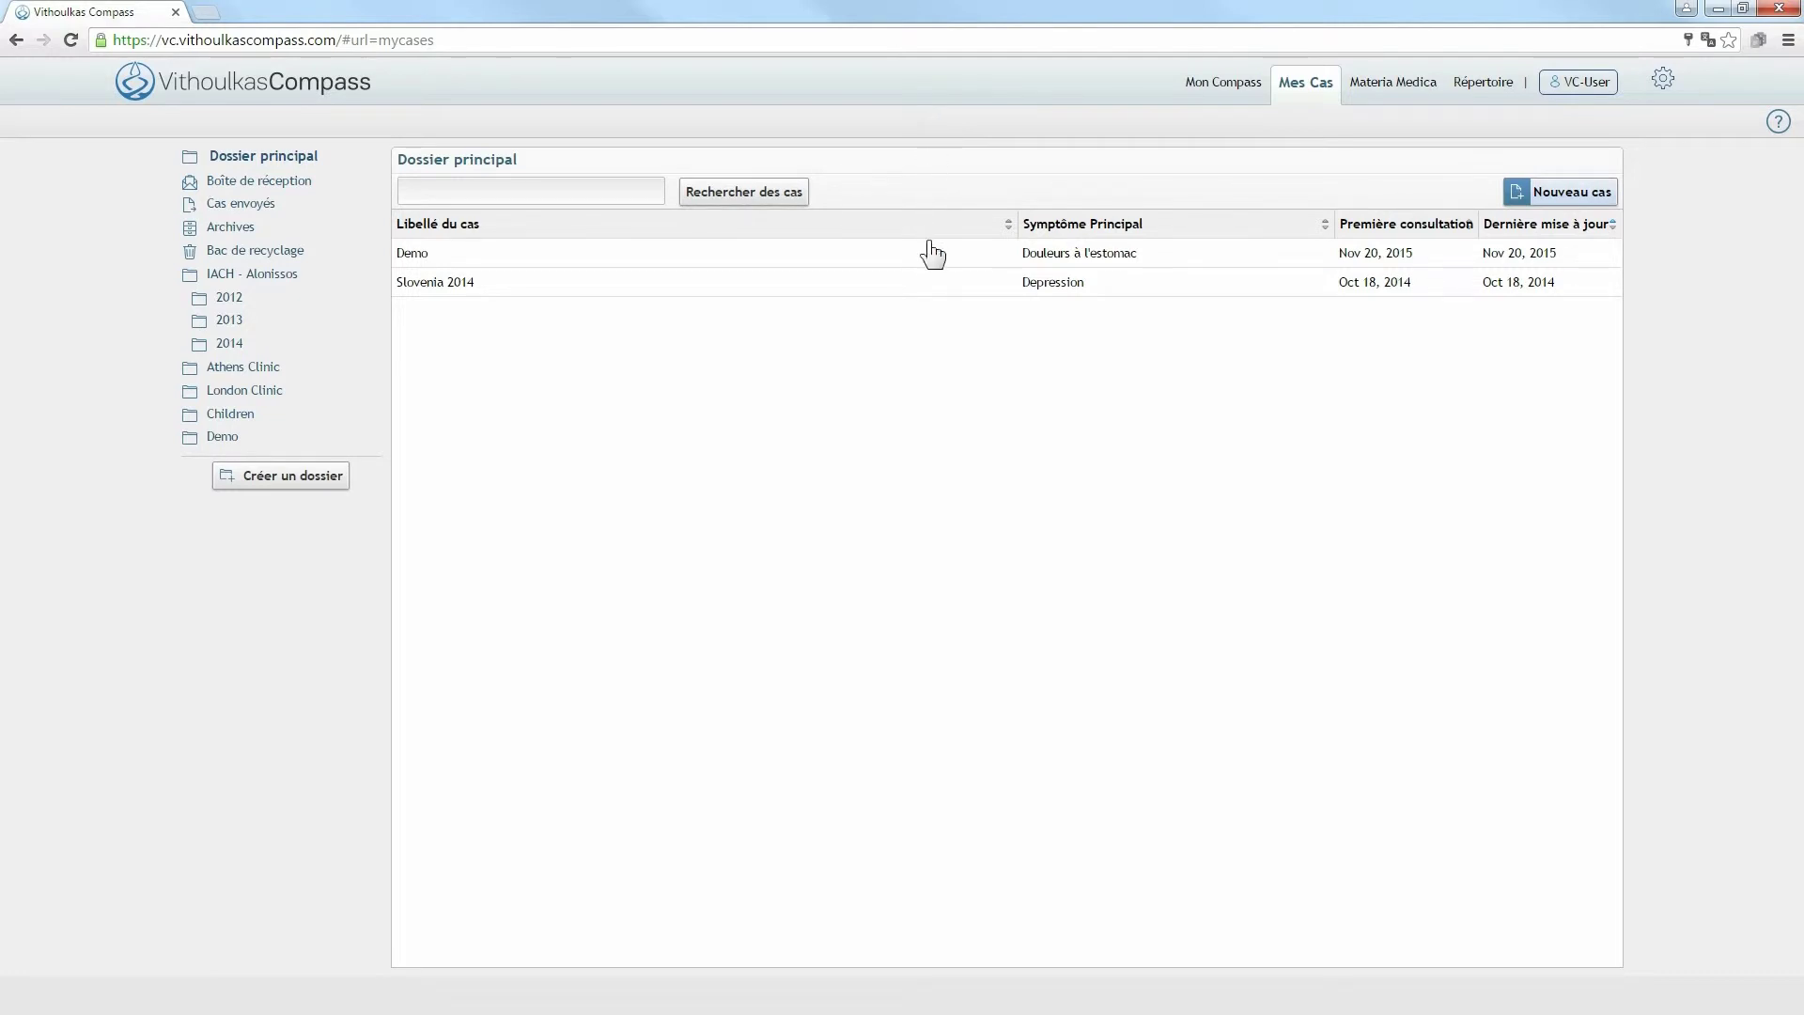
mouse_move(933, 253)
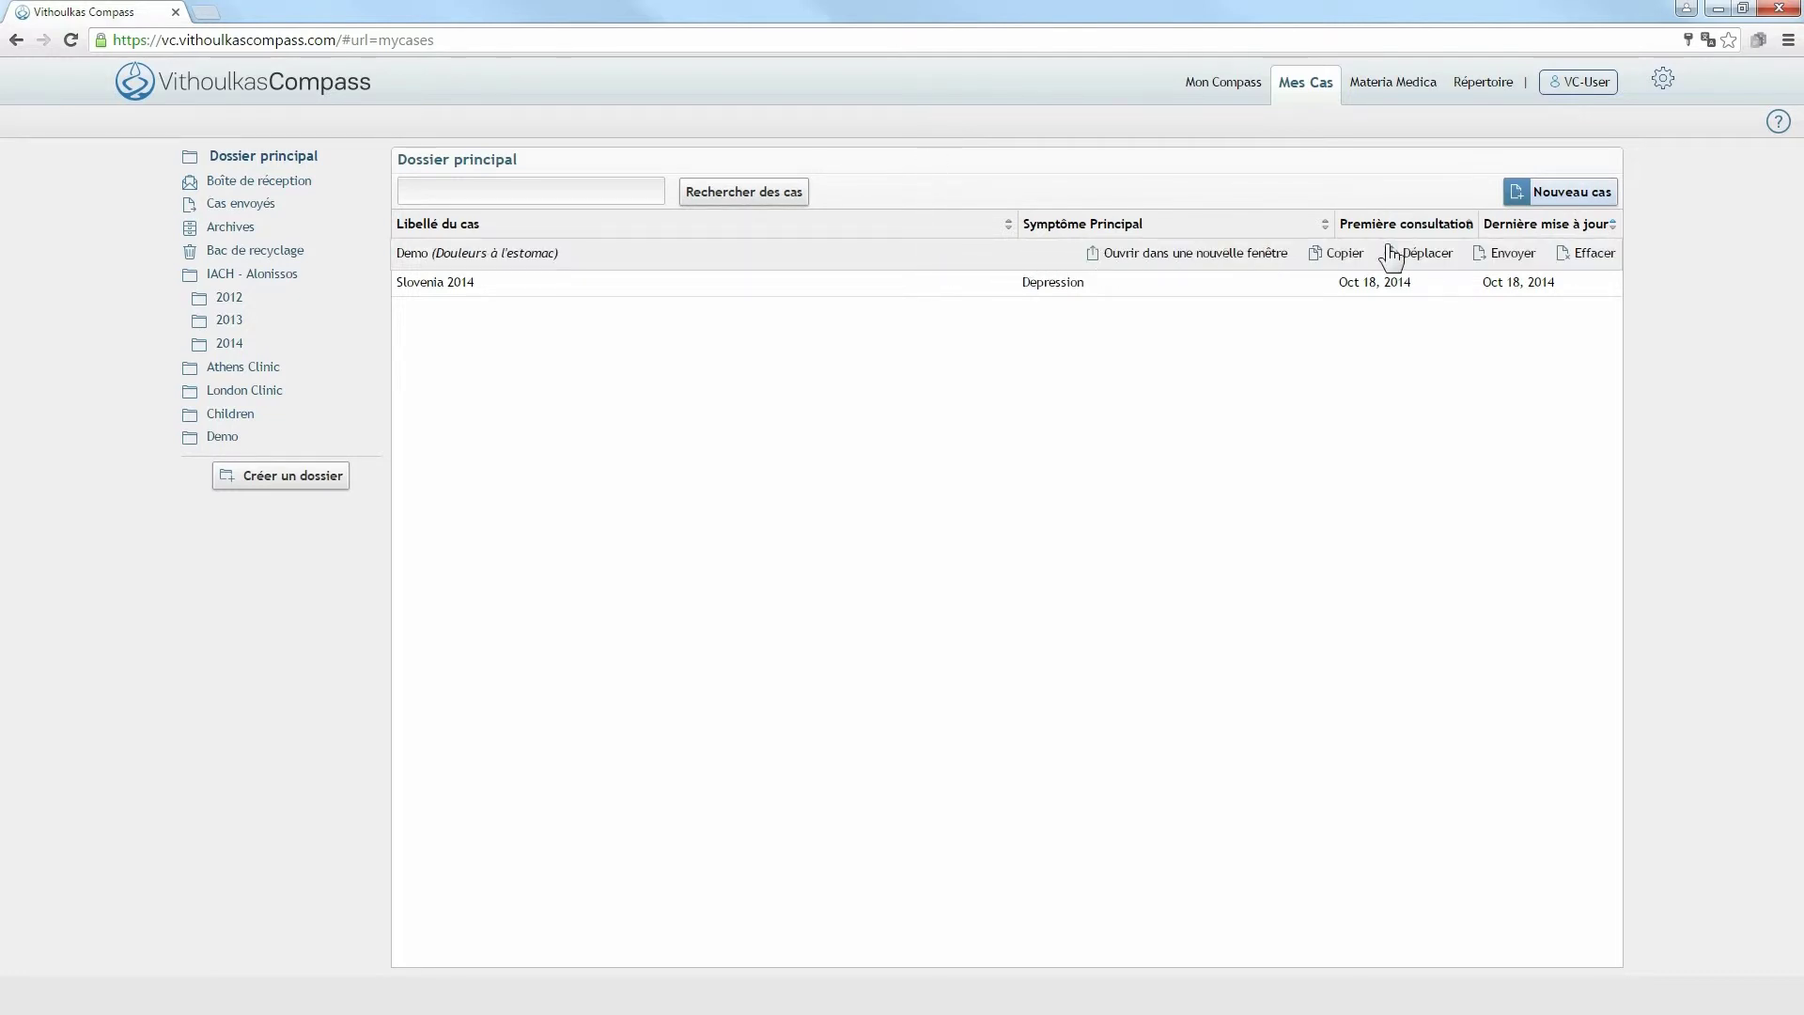
click(1512, 256)
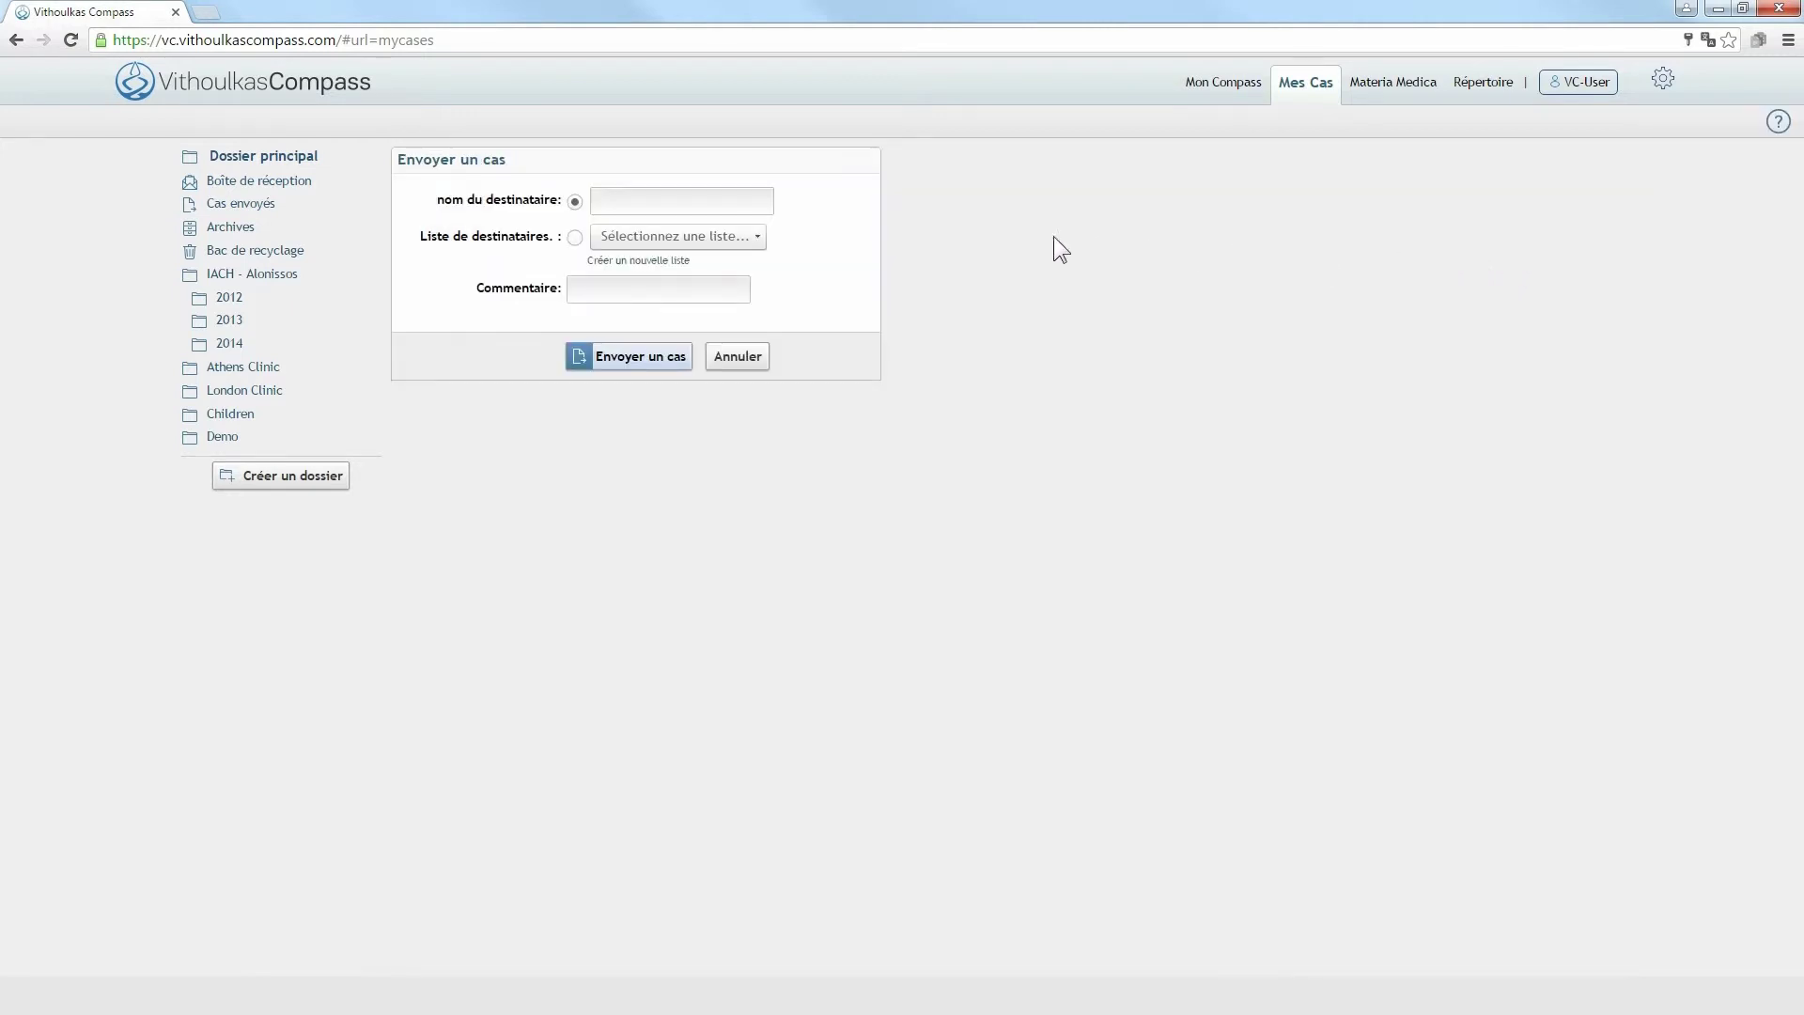
click(752, 202)
text(support)
click(661, 358)
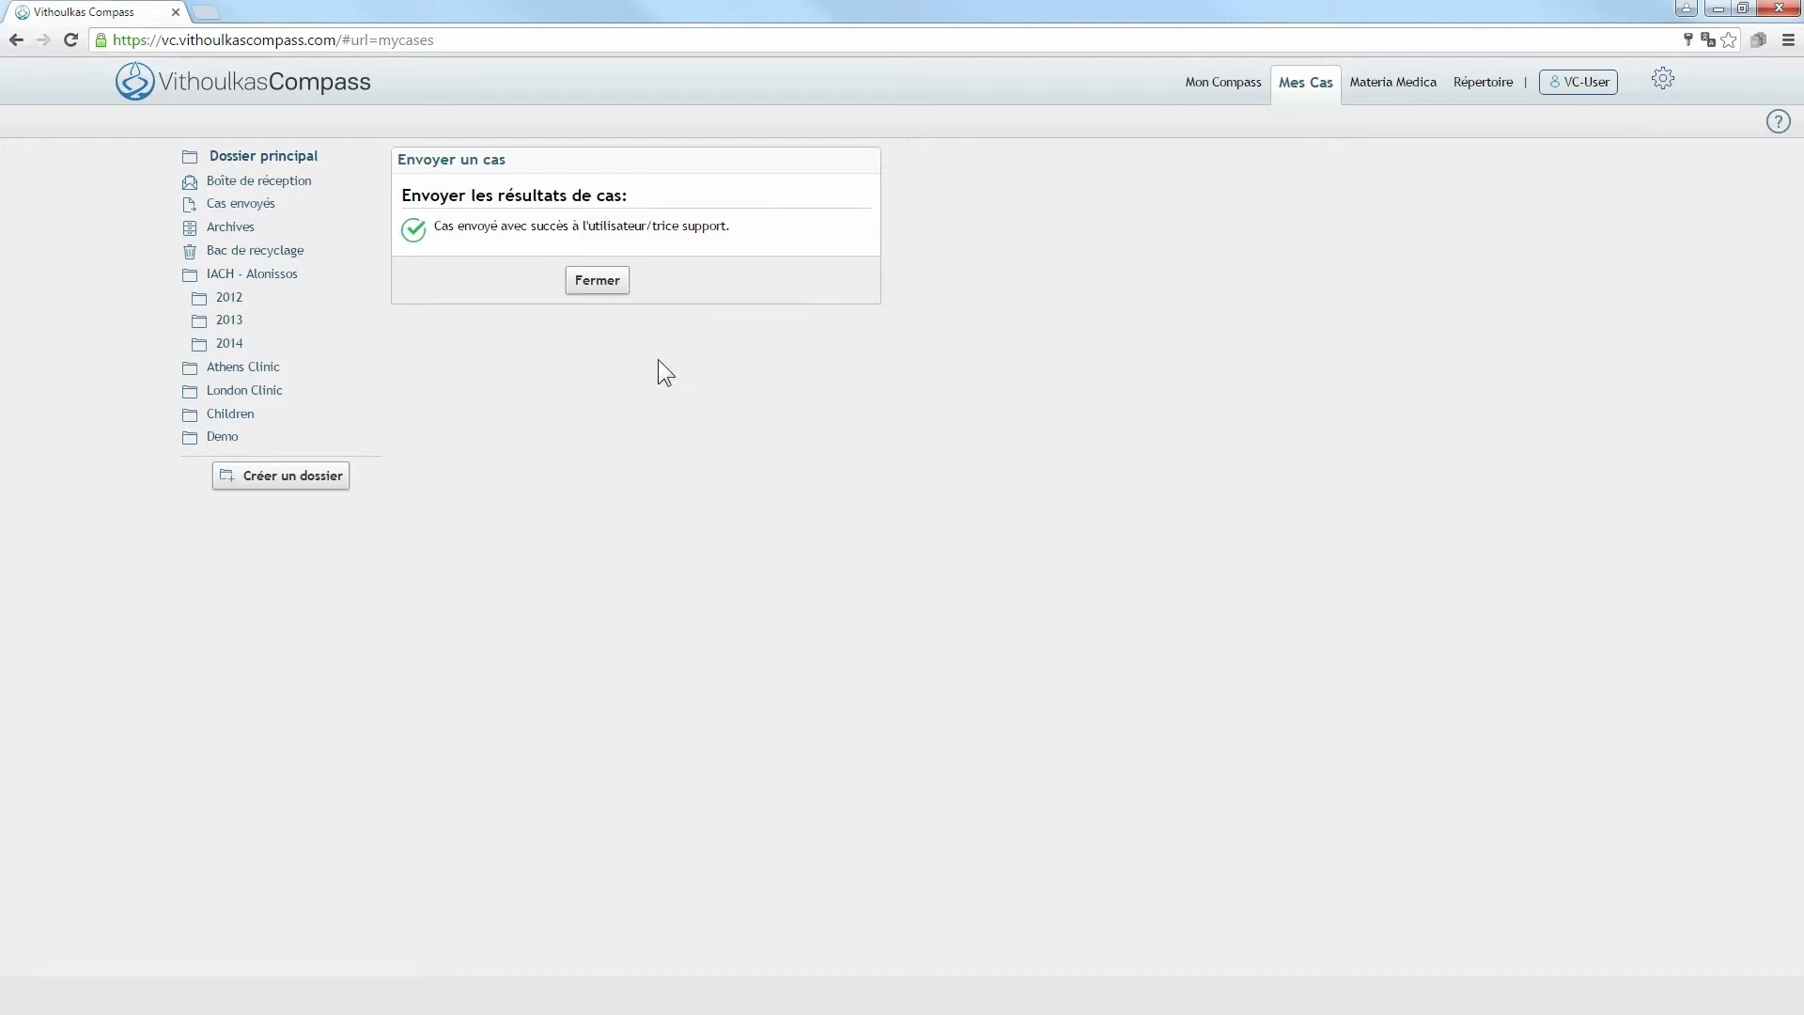
click(598, 281)
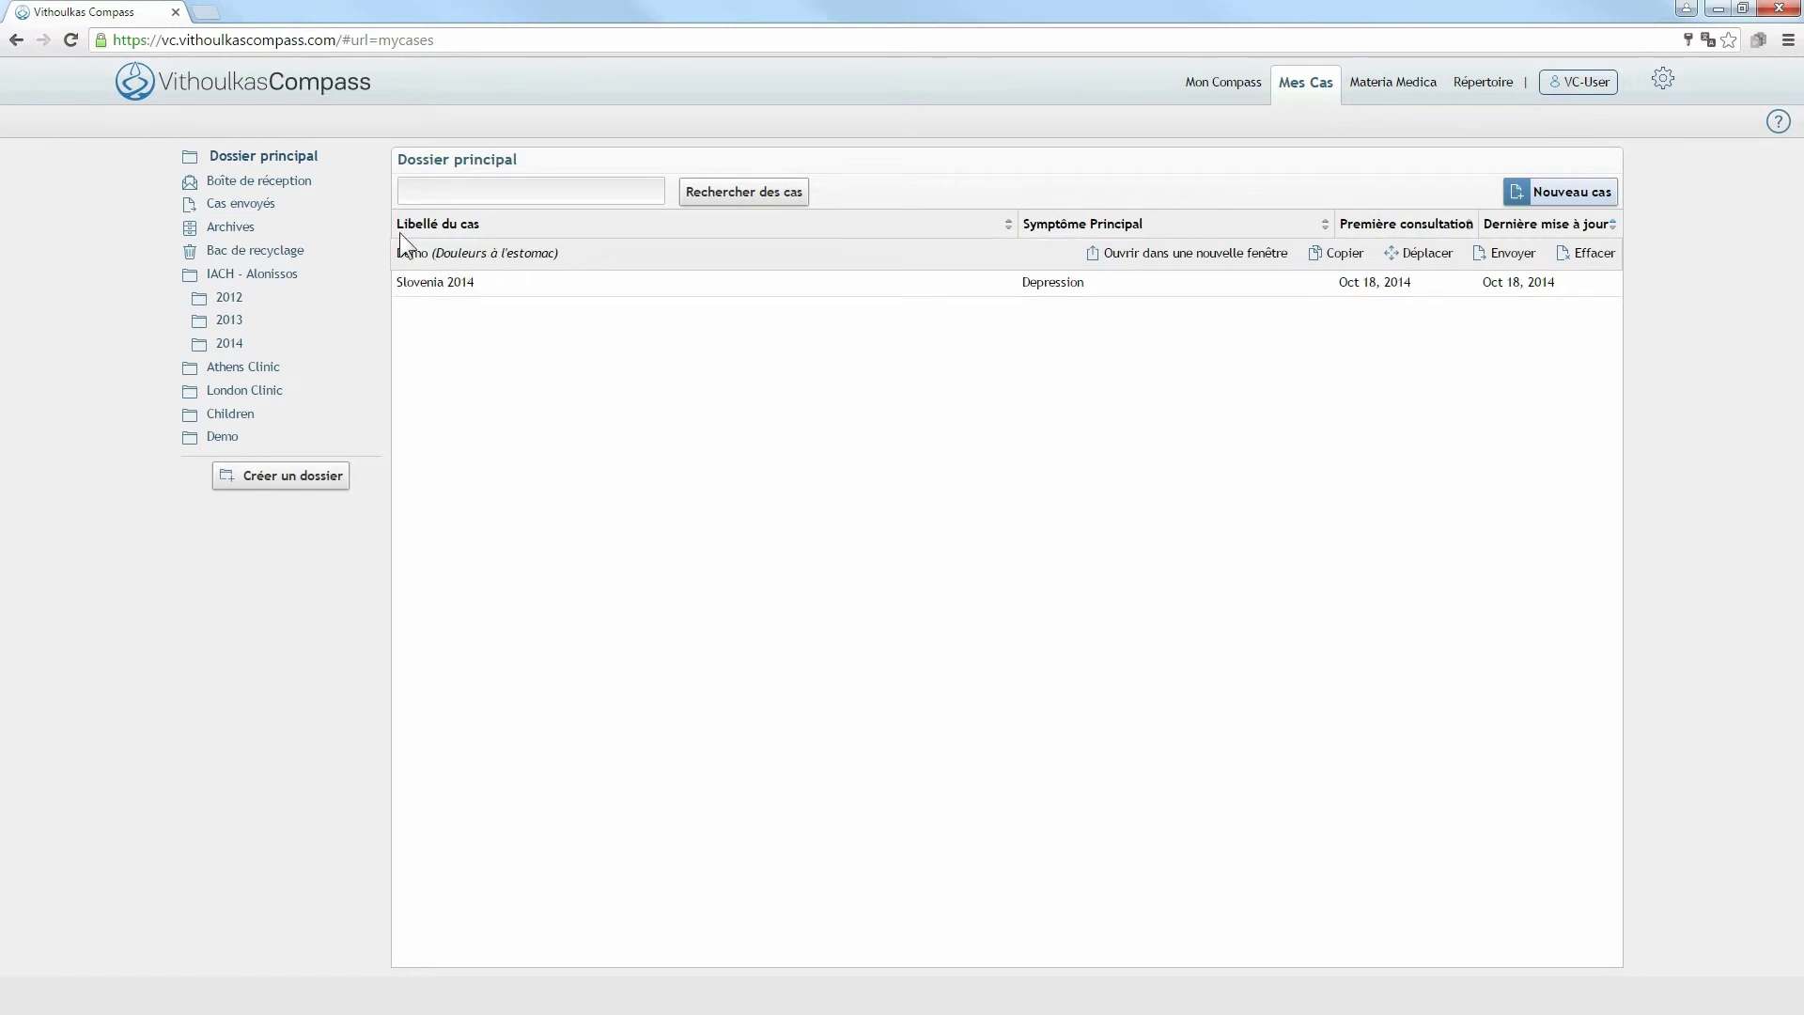
View the received cases in the inbox and the list of sent cases.
click(280, 187)
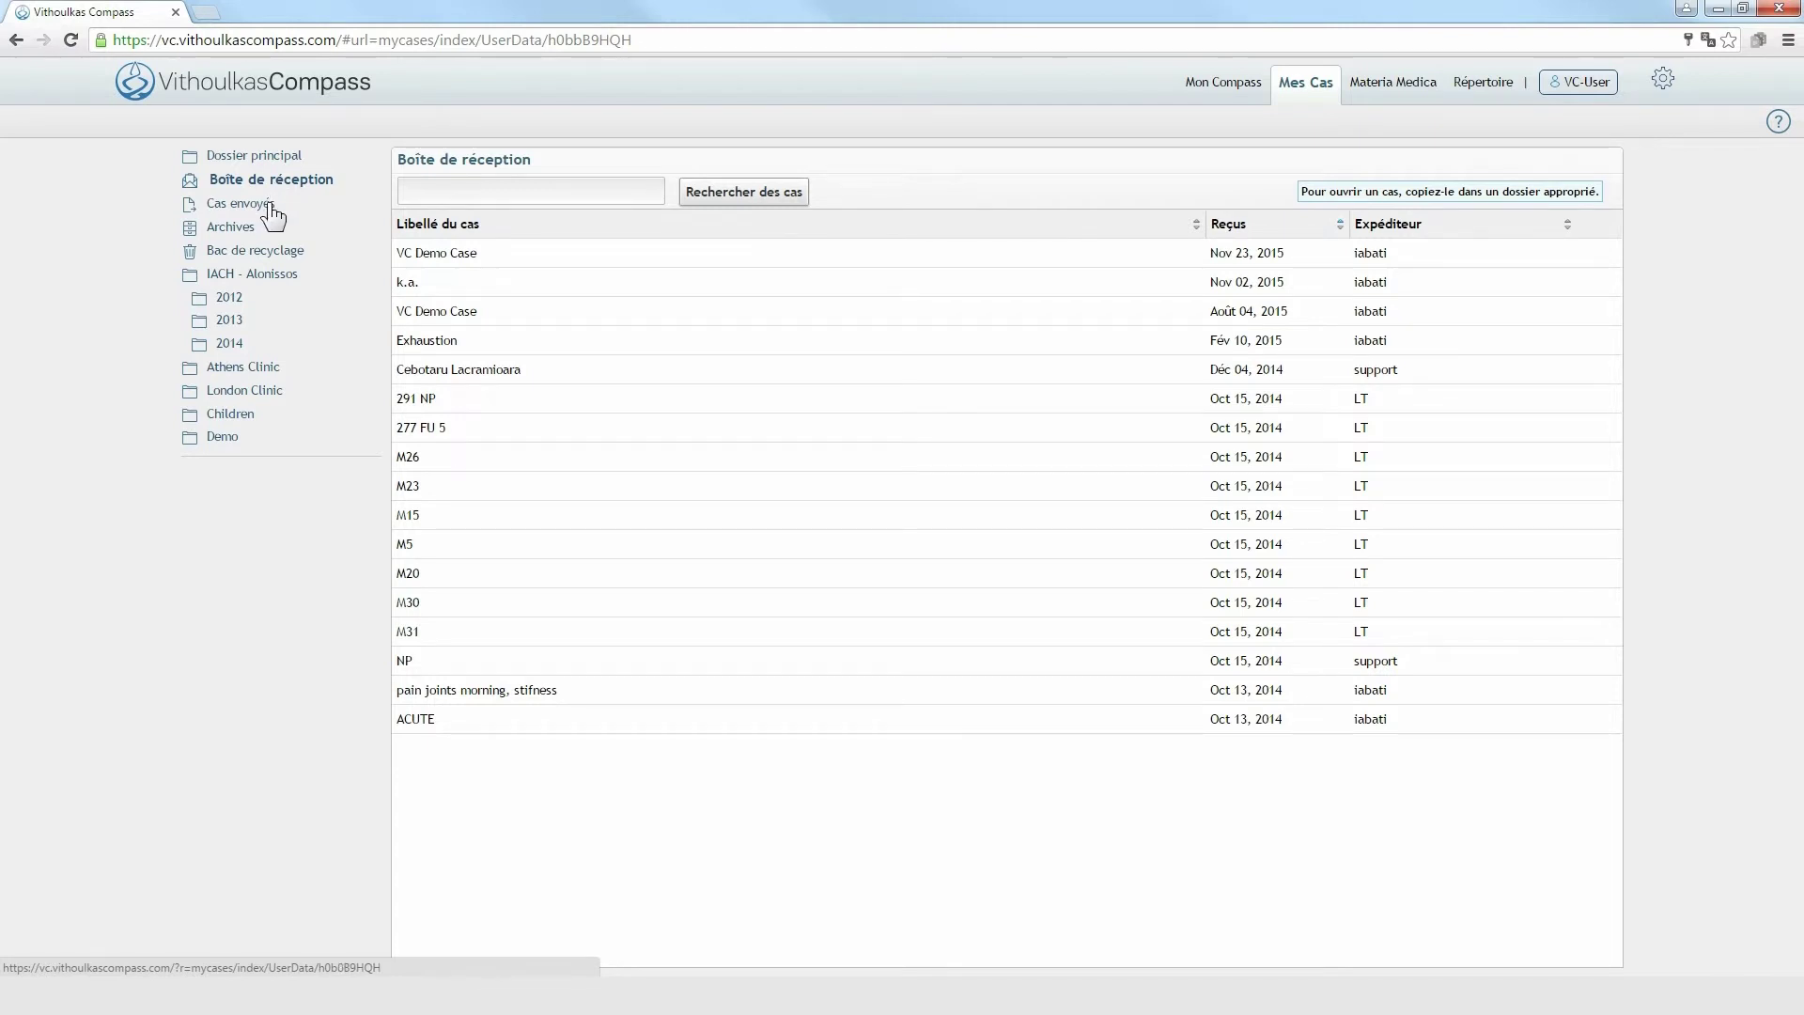
click(273, 209)
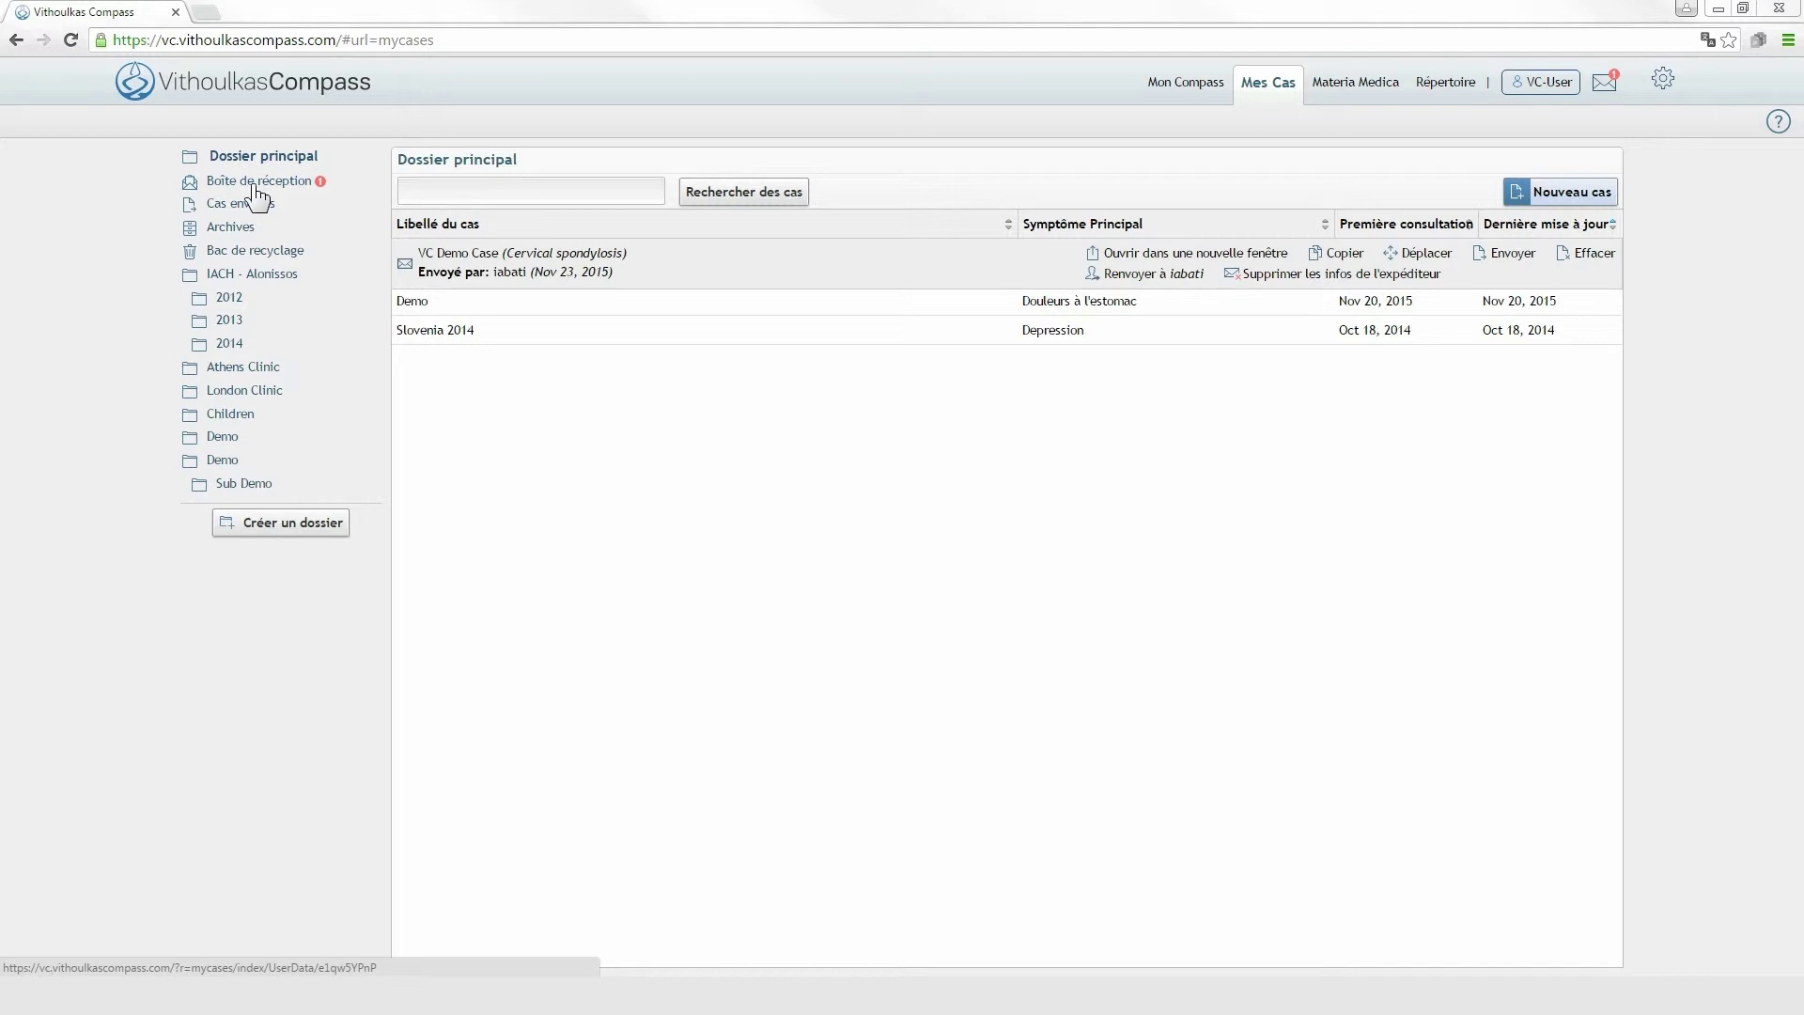
Copy the newly received VC Demo Case from the inbox into the first Demo folder.
click(255, 186)
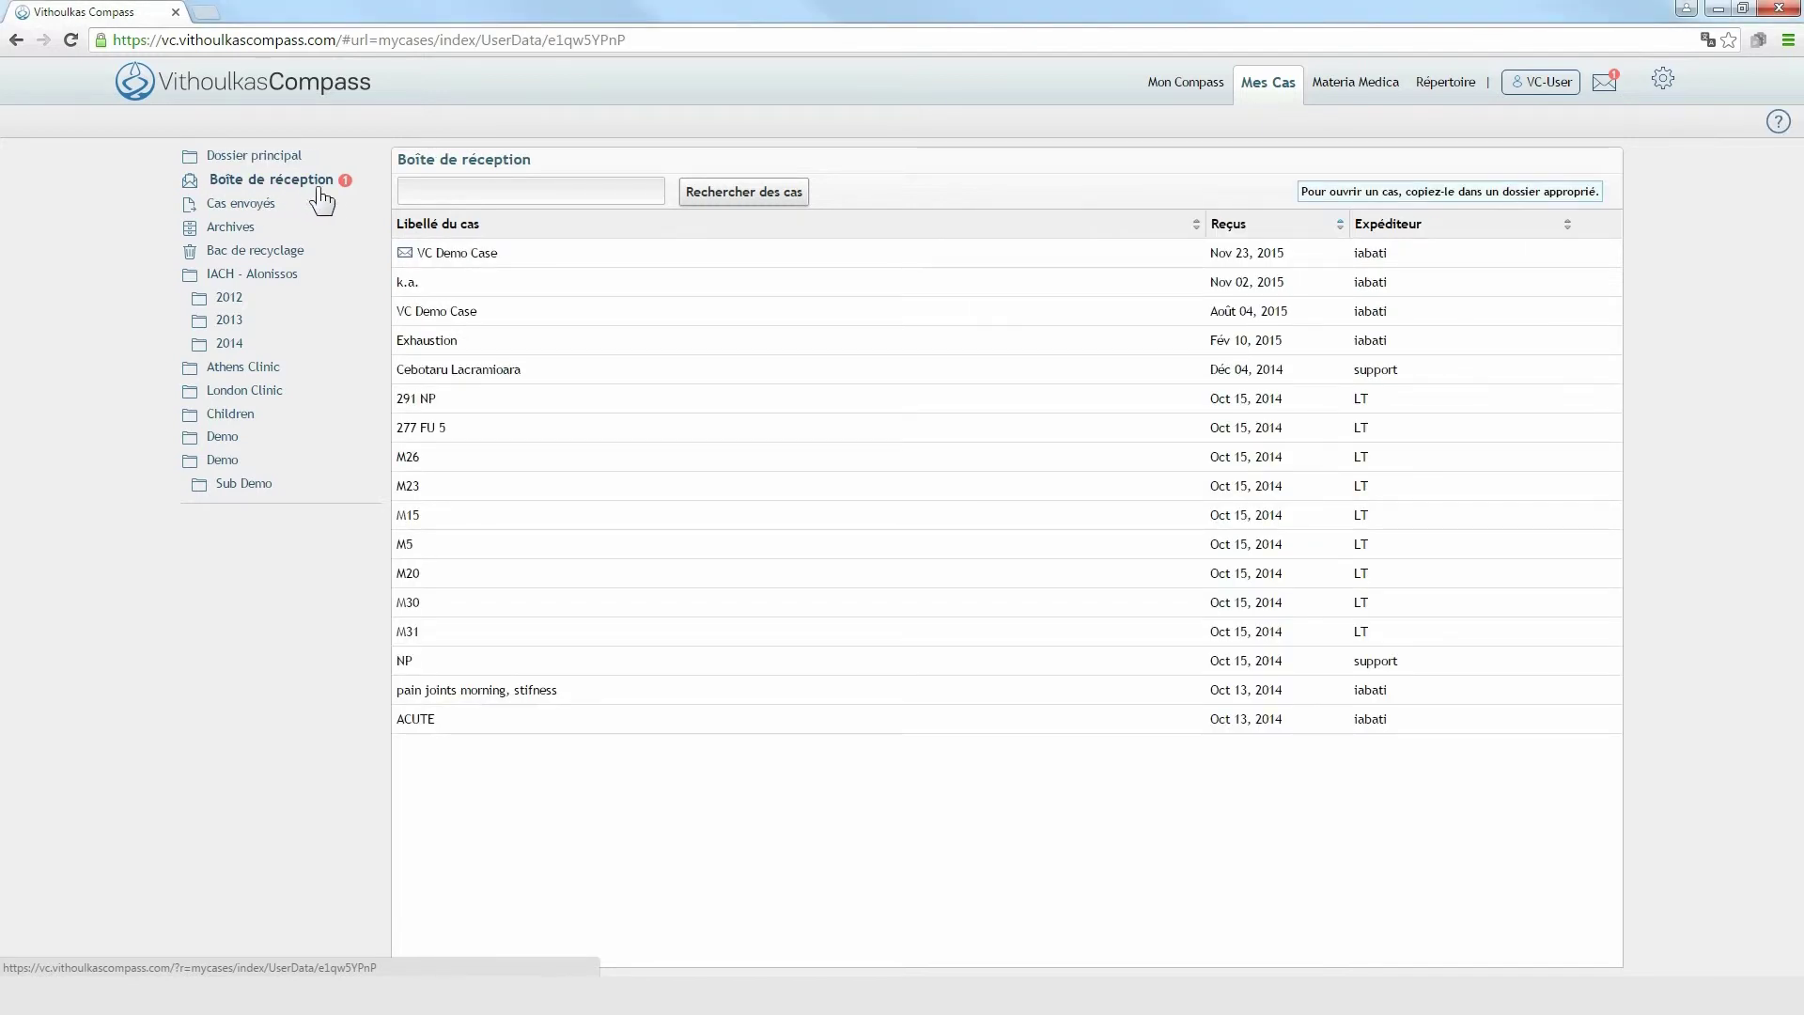
mouse_move(420, 264)
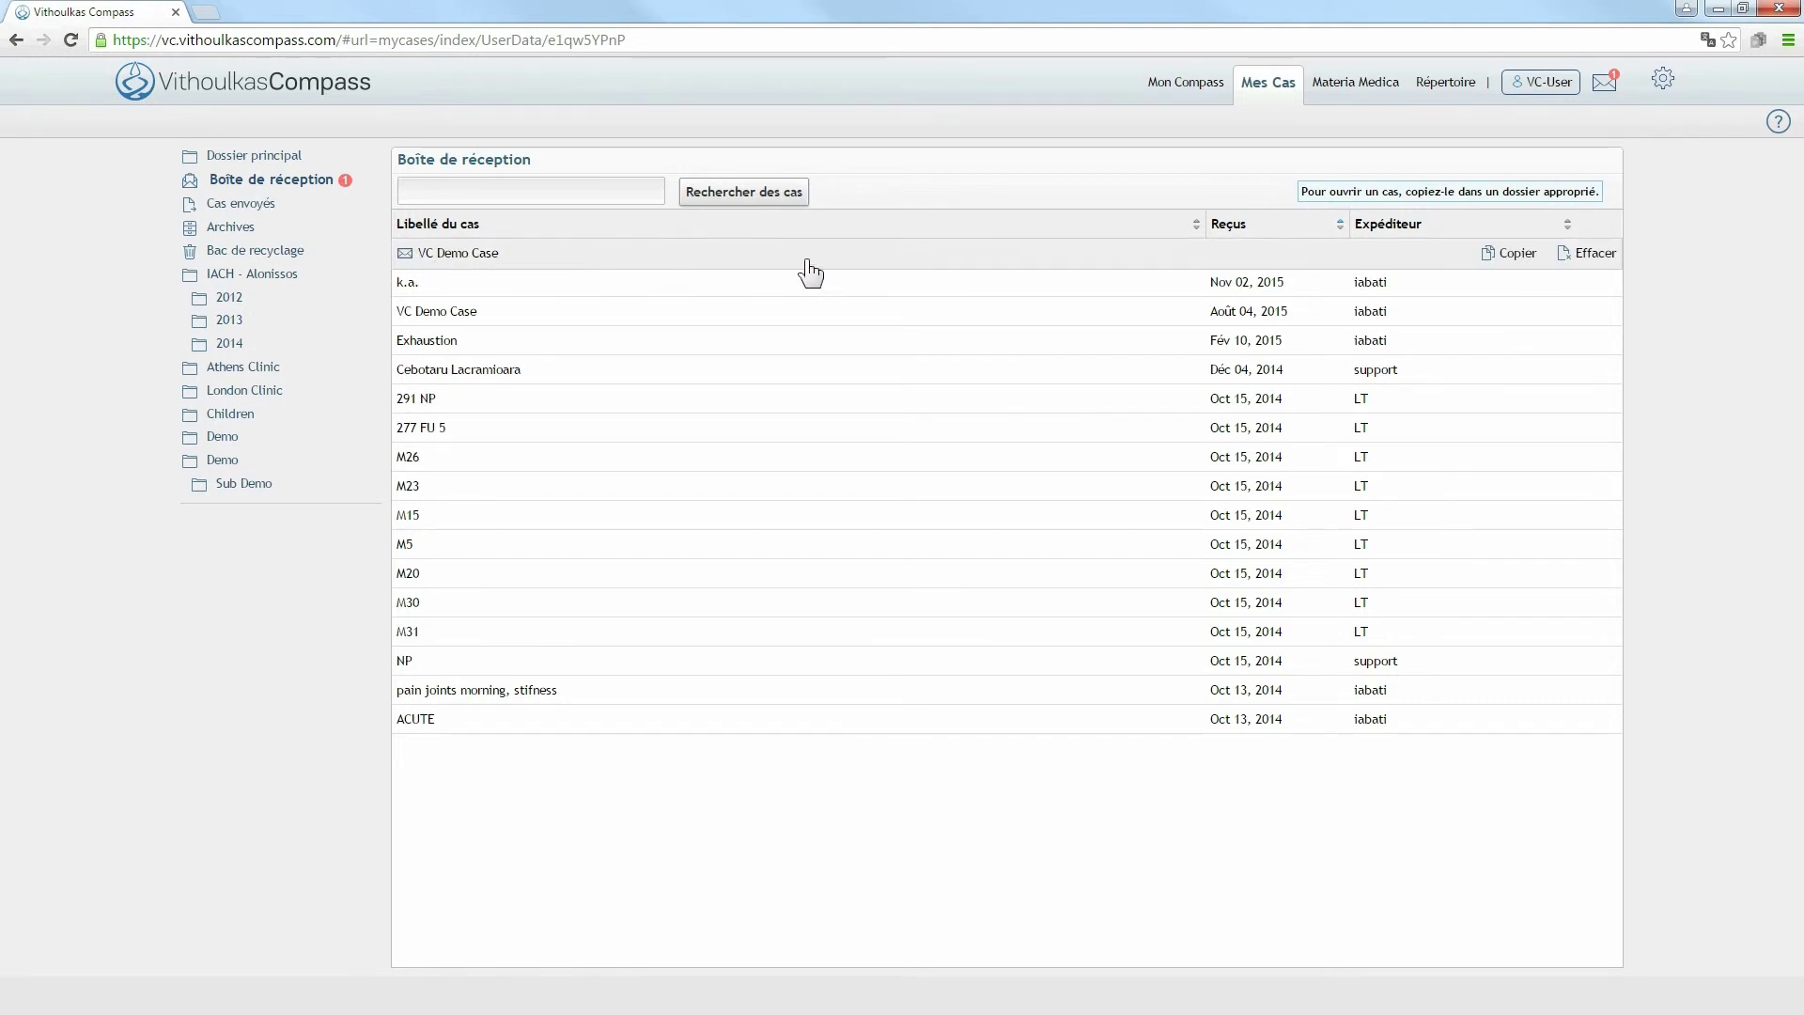
click(1508, 253)
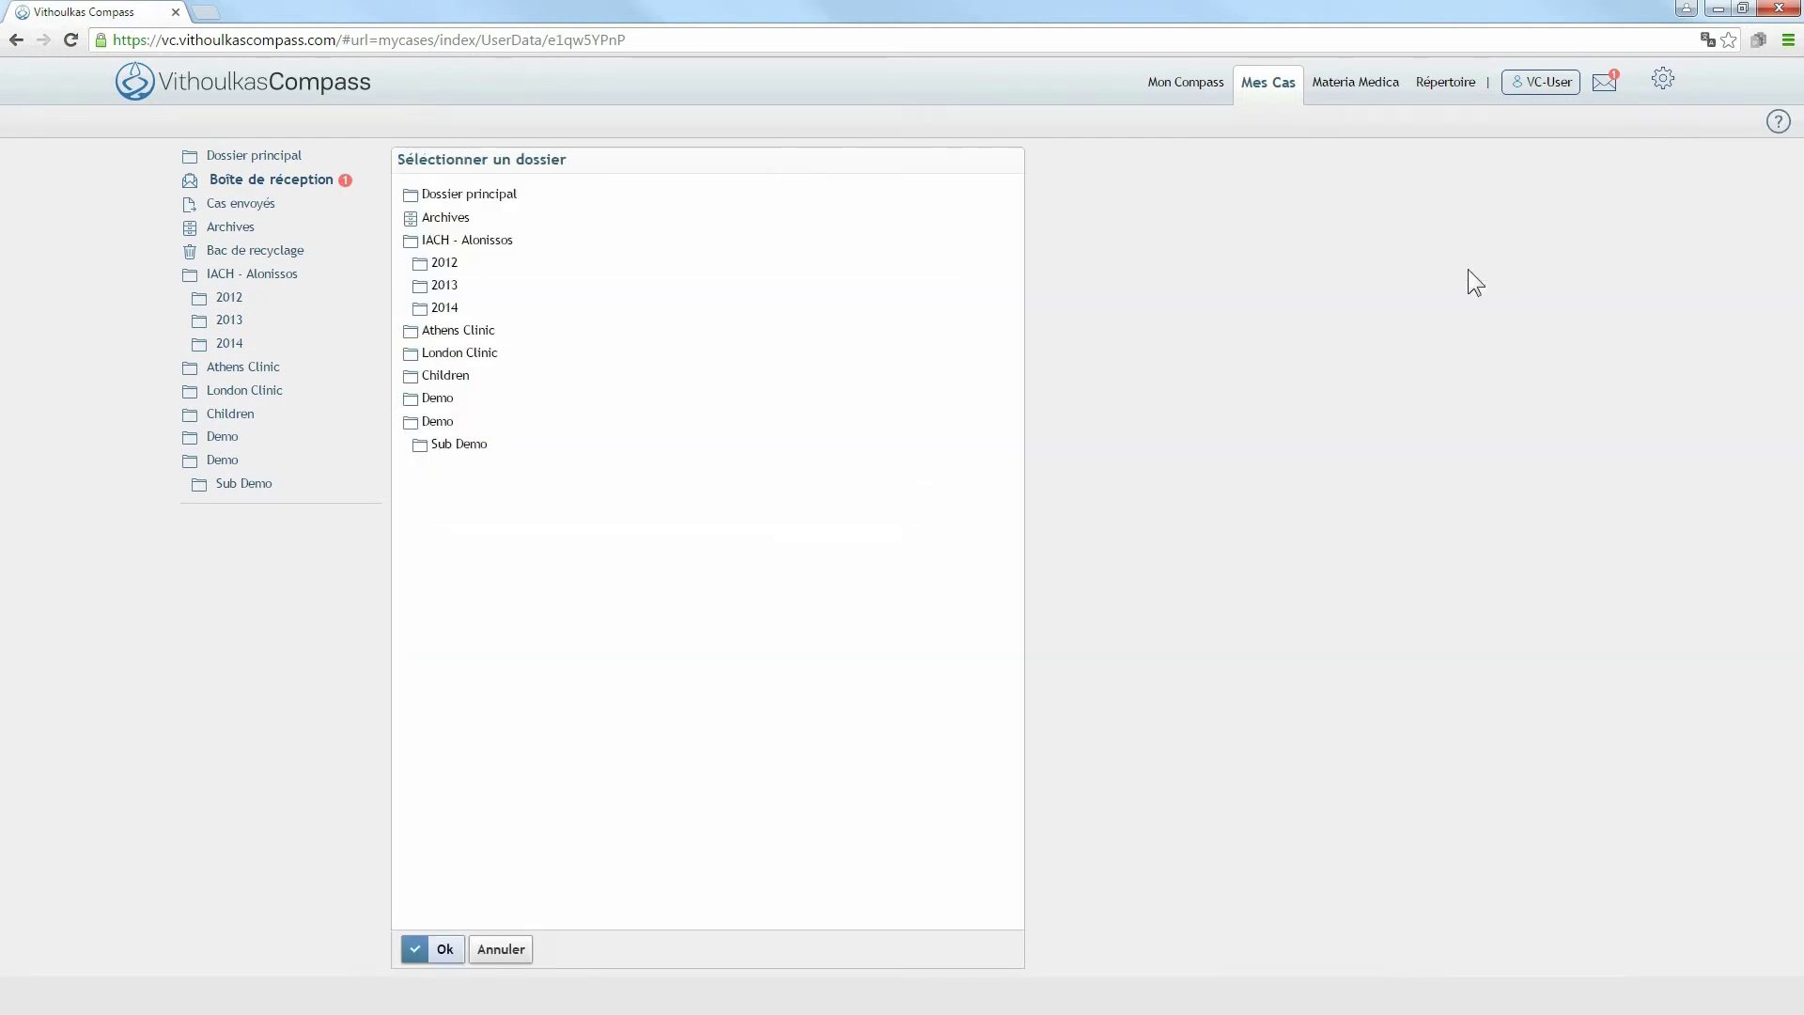
click(441, 399)
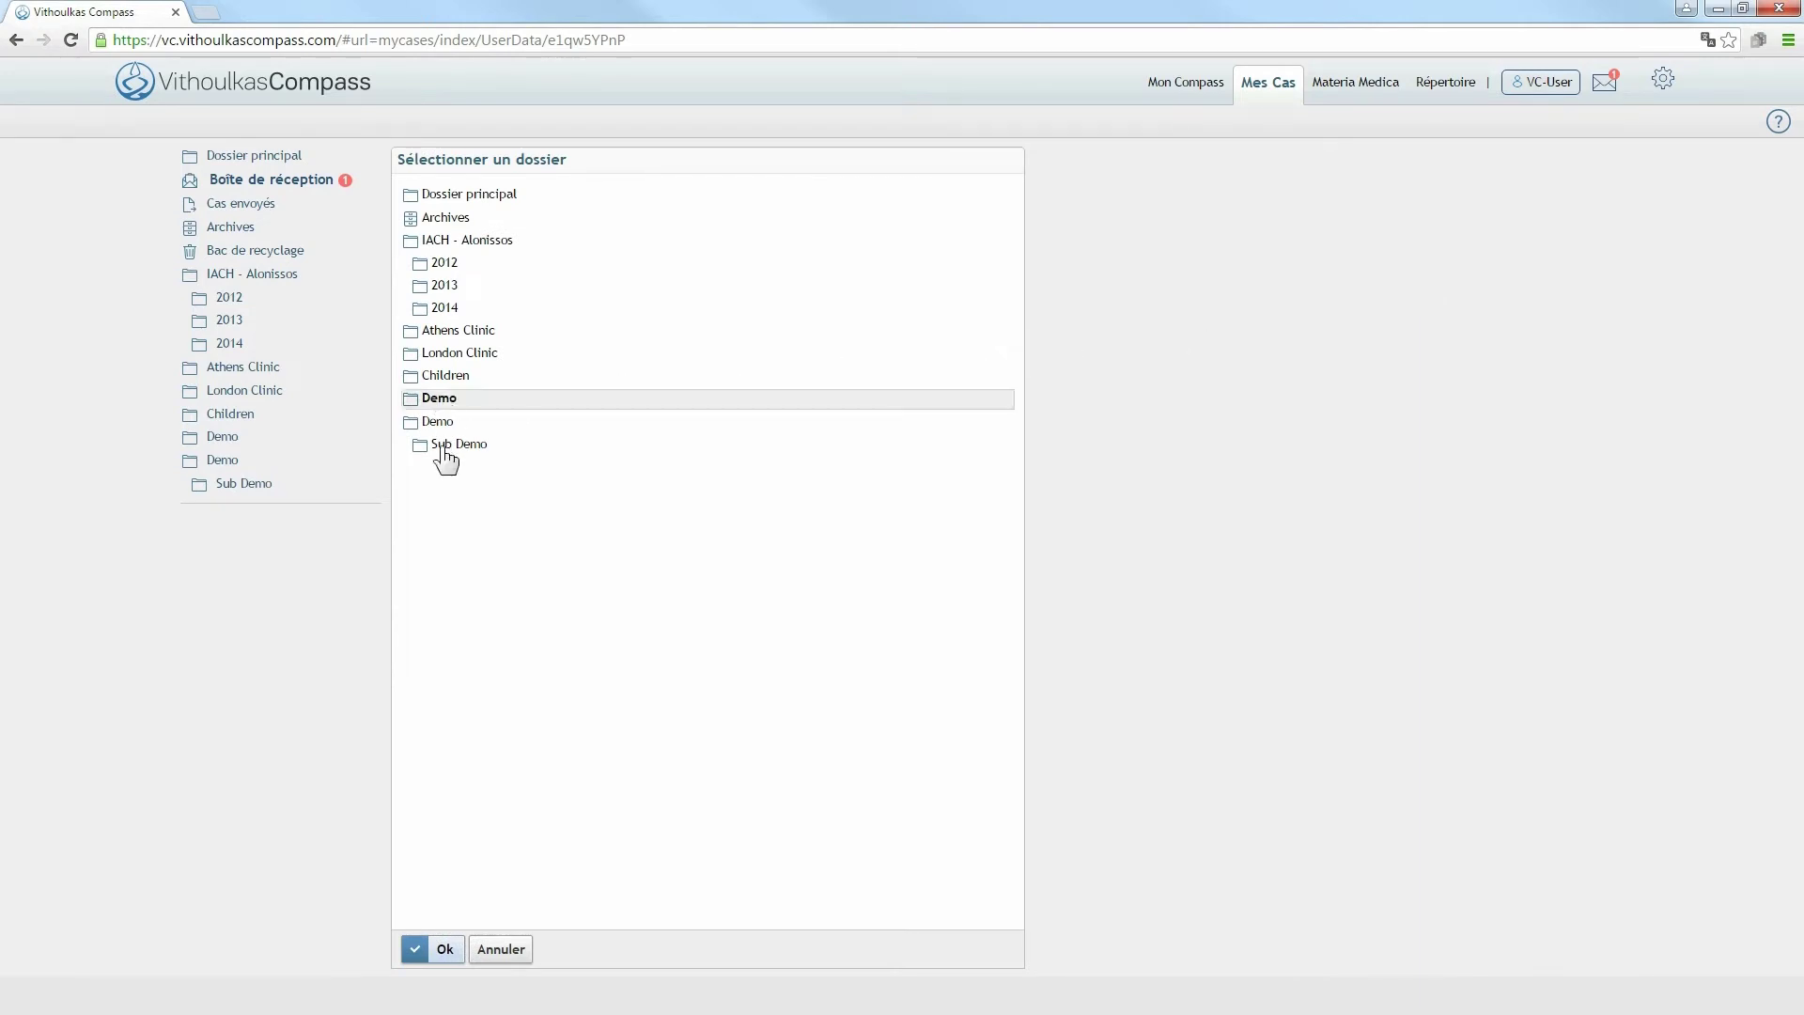
click(447, 951)
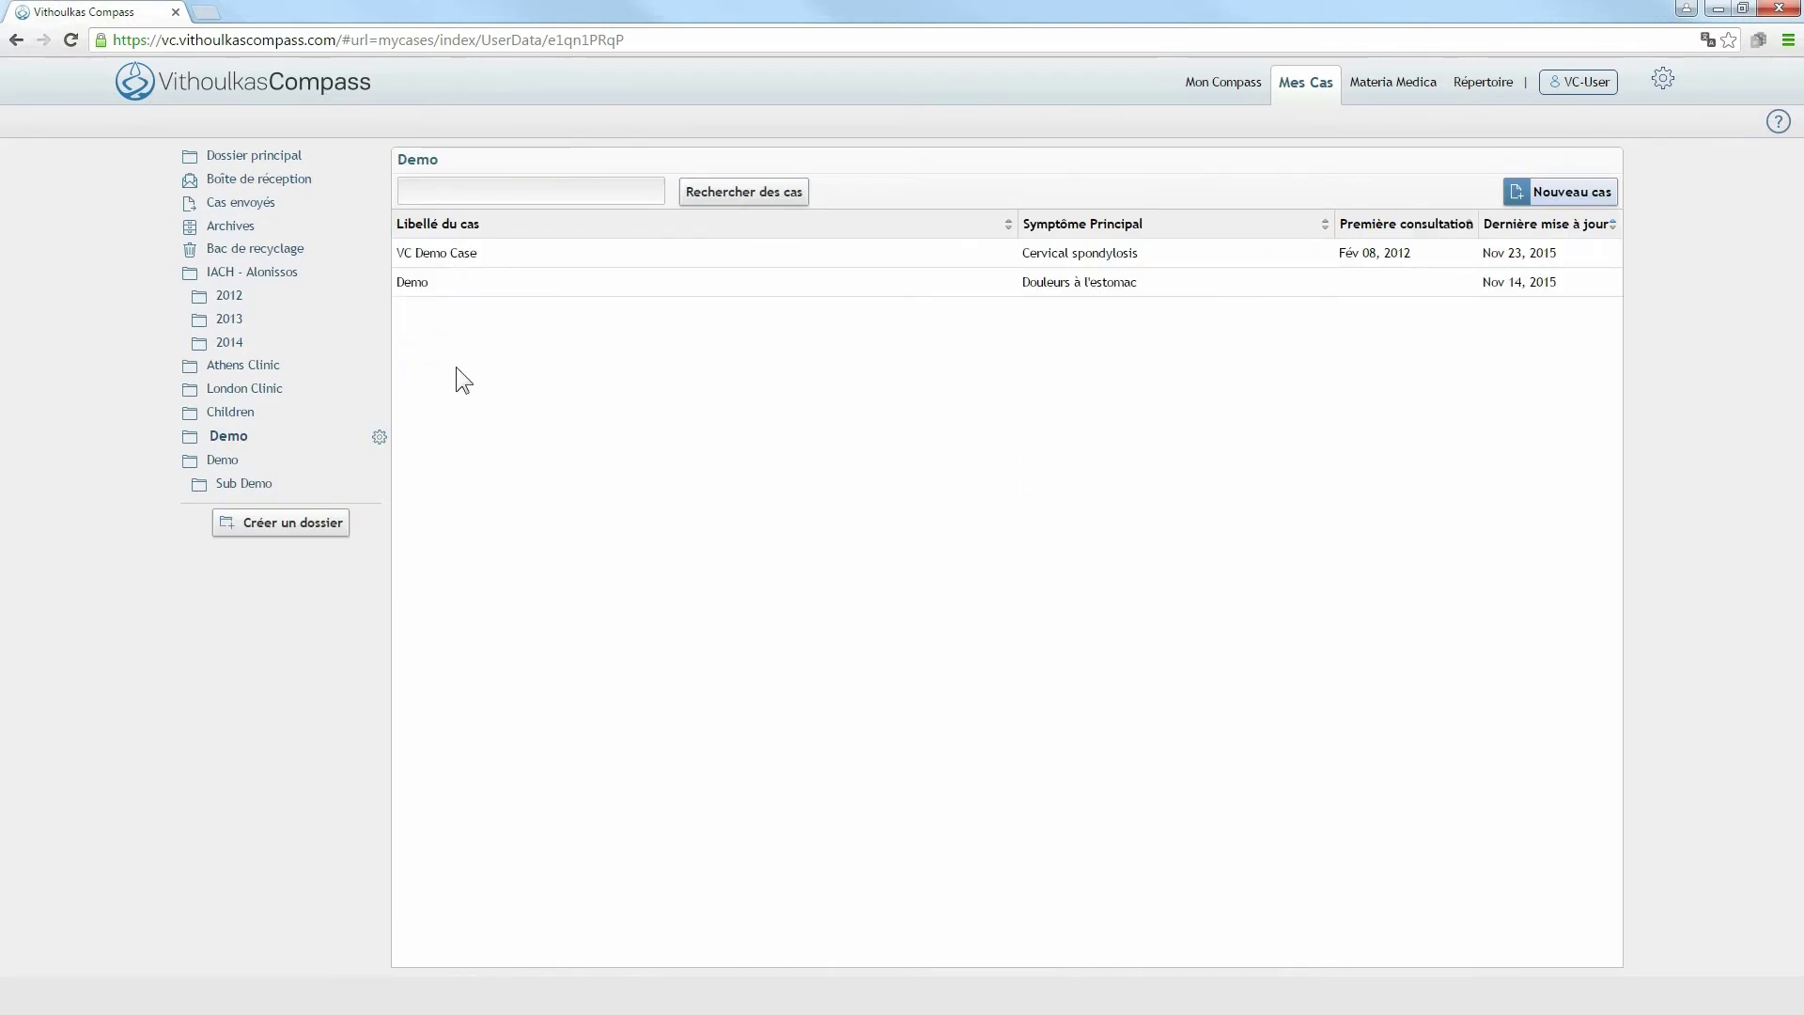
mouse_move(458, 268)
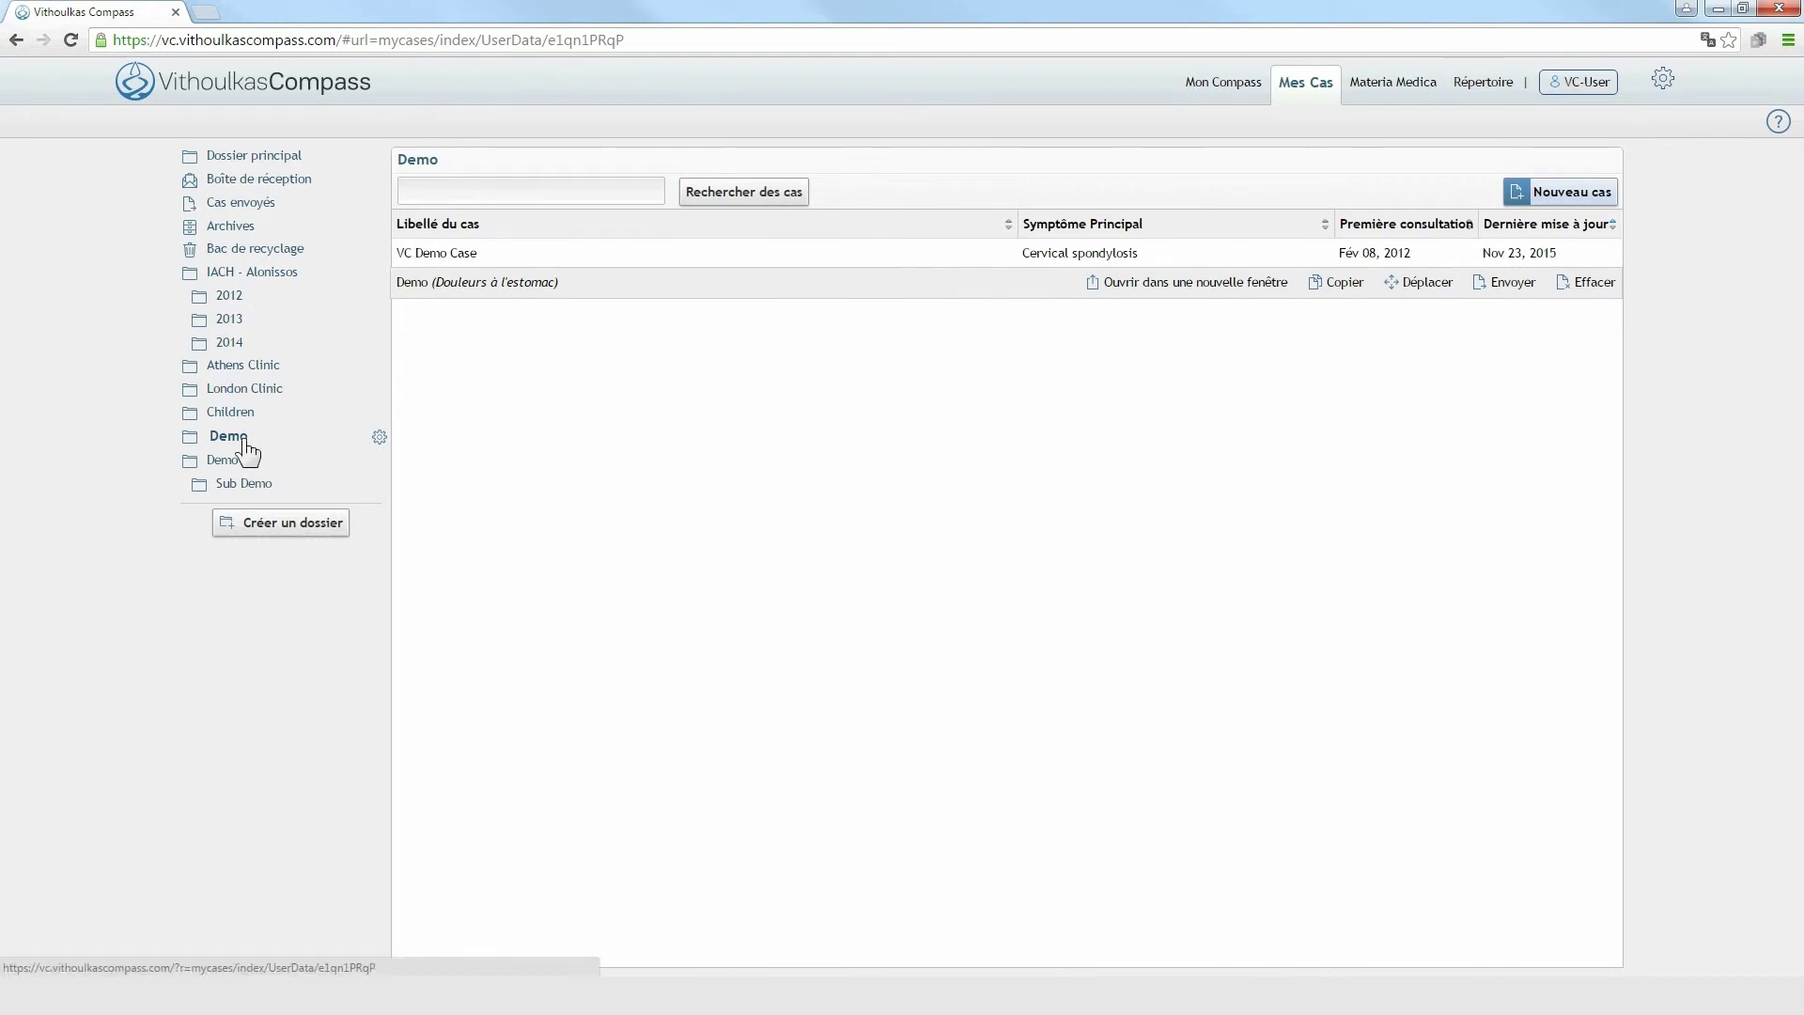
Return to the main folder and create a new folder named Demo.
click(272, 159)
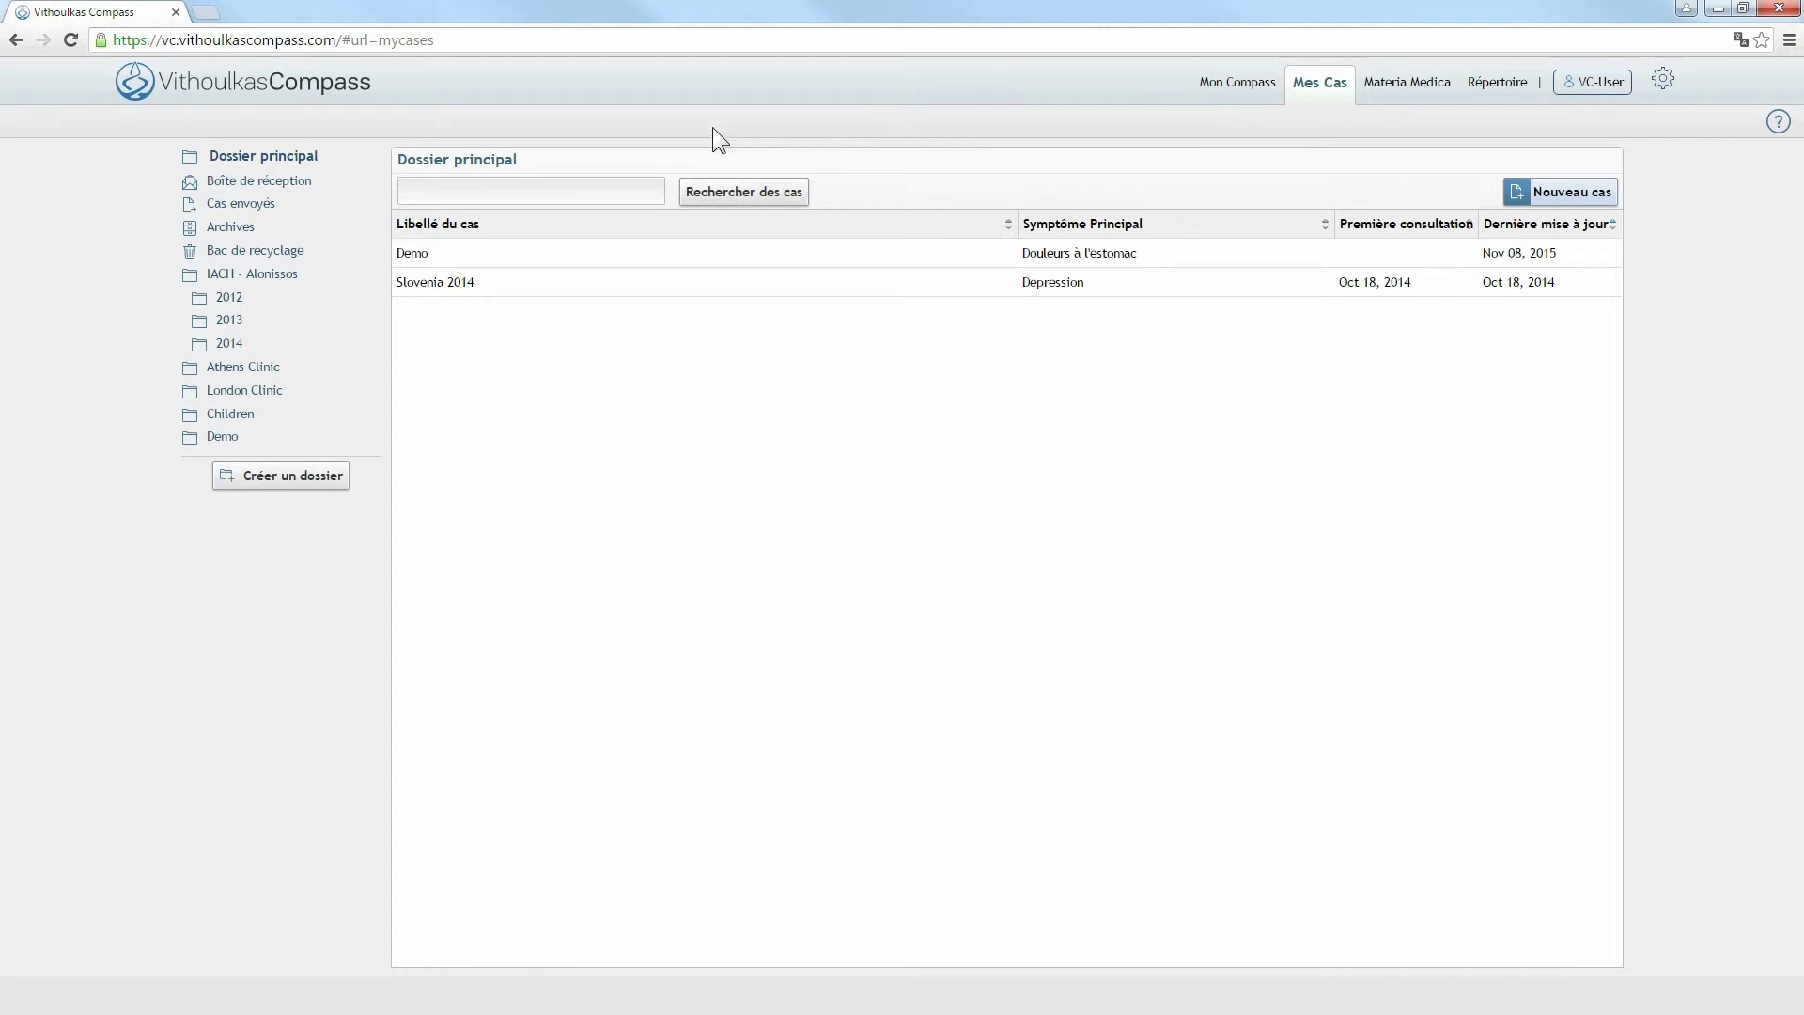
click(282, 477)
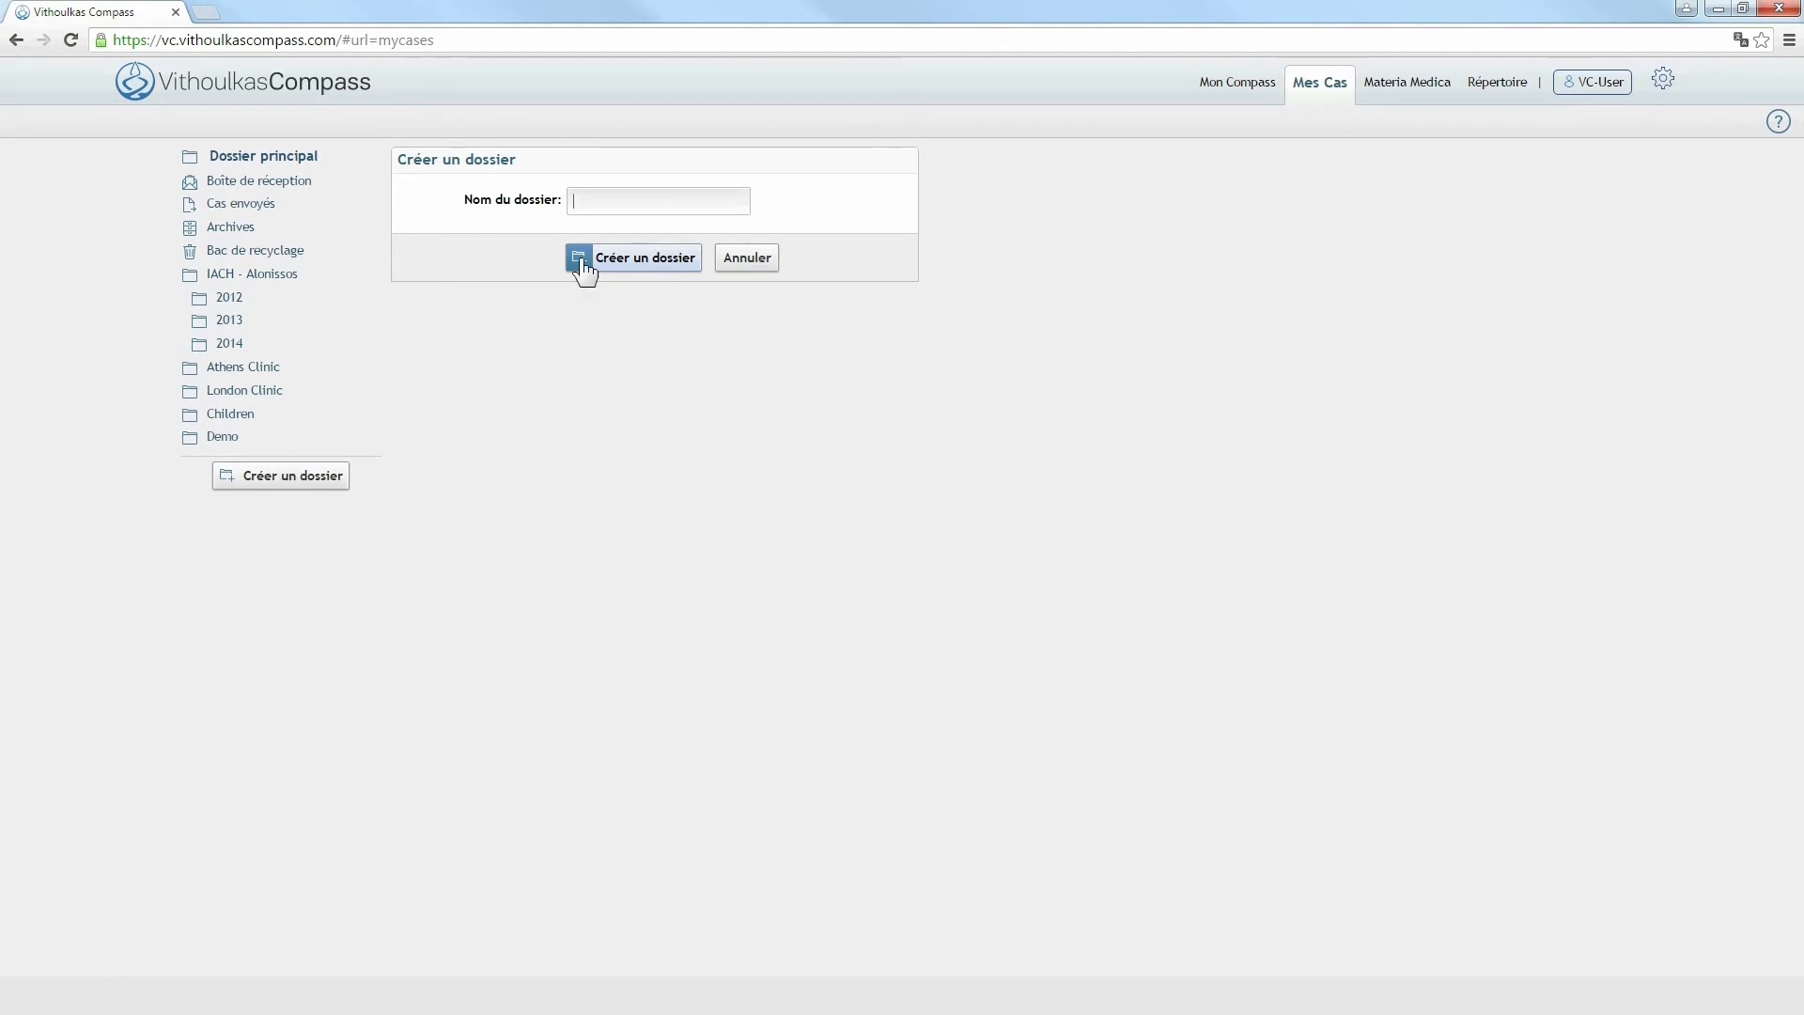
text(Demo)
click(661, 261)
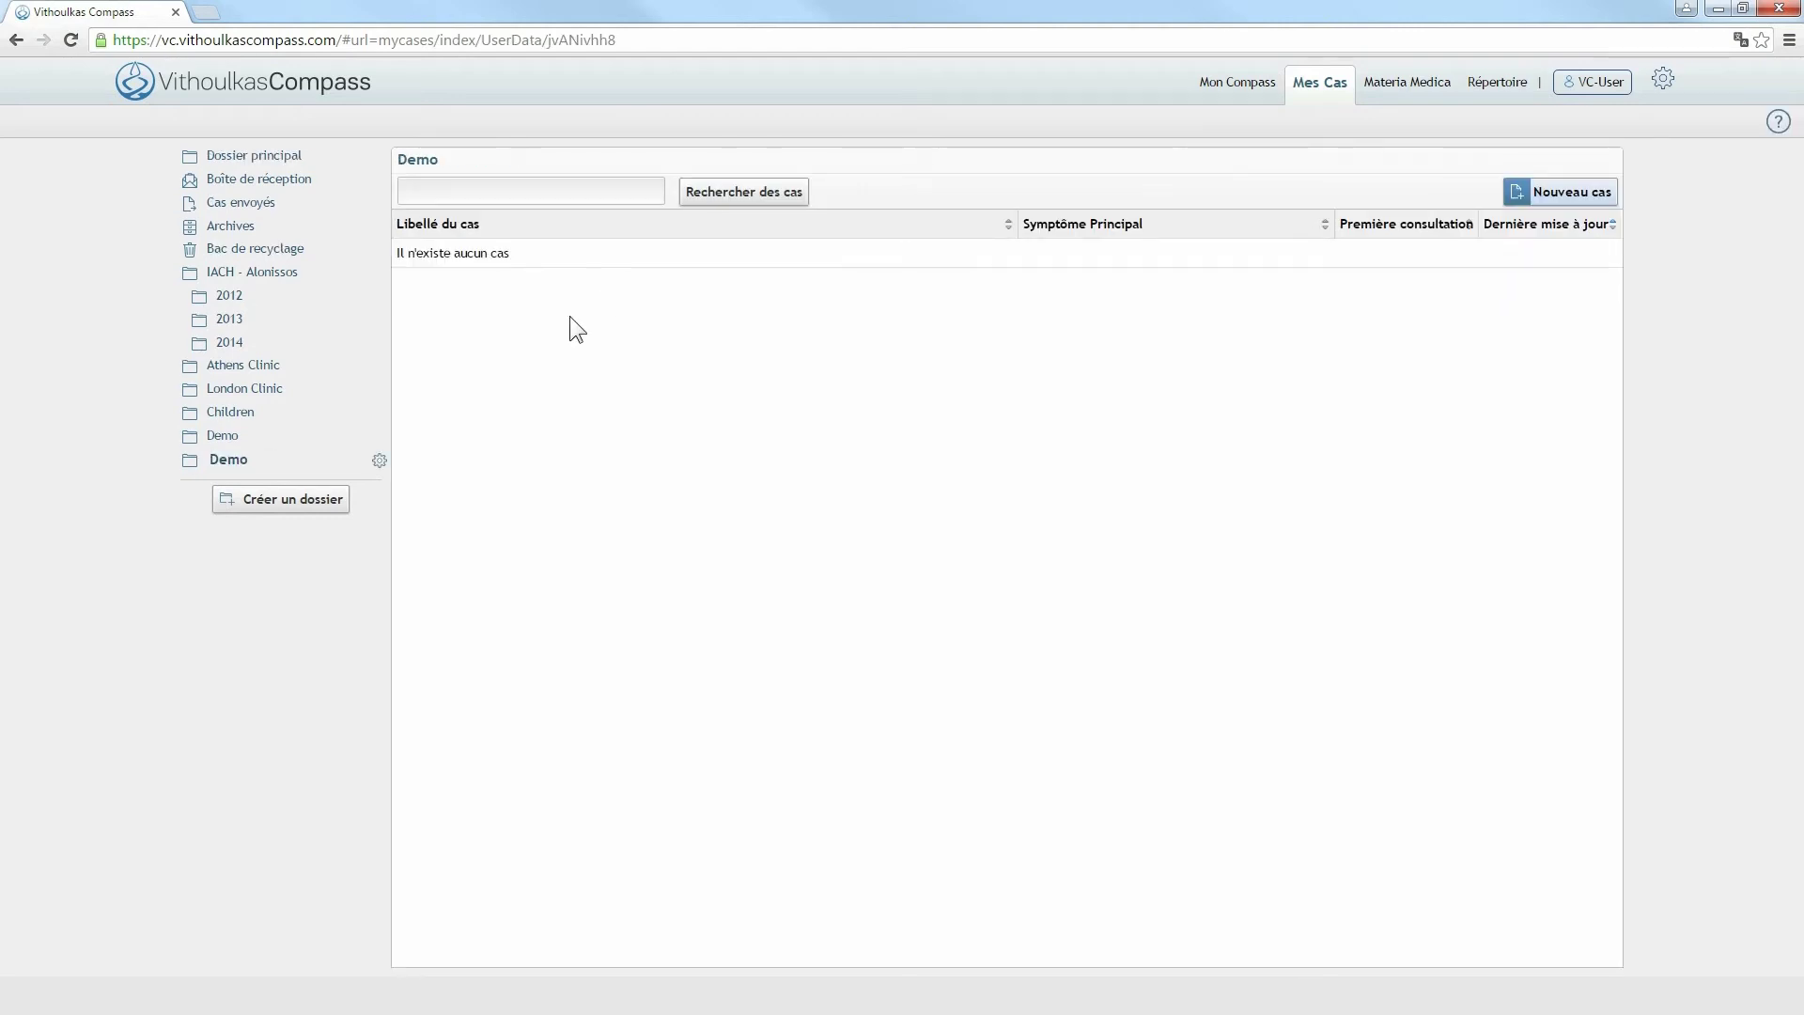
Create a subfolder named Sub Demo inside the new Demo folder, and view both the parent folder and the subfolder.
click(281, 507)
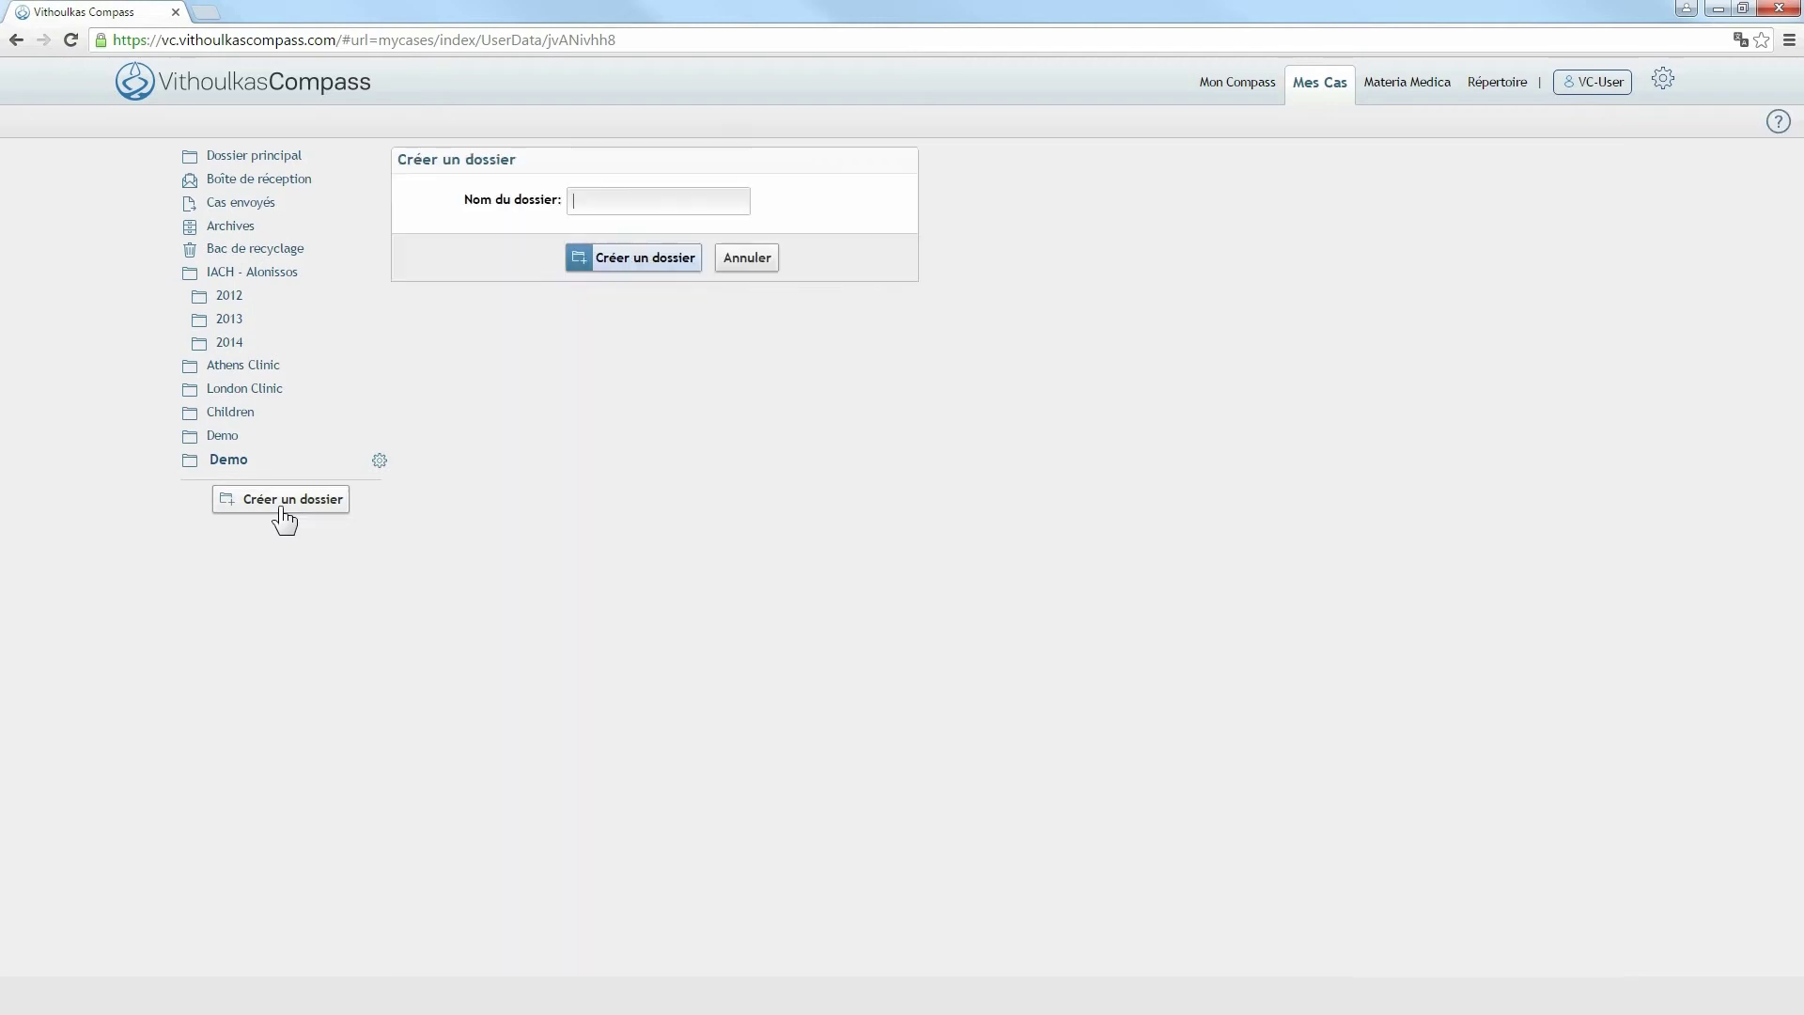
click(695, 202)
text(Sub Demo)
click(660, 258)
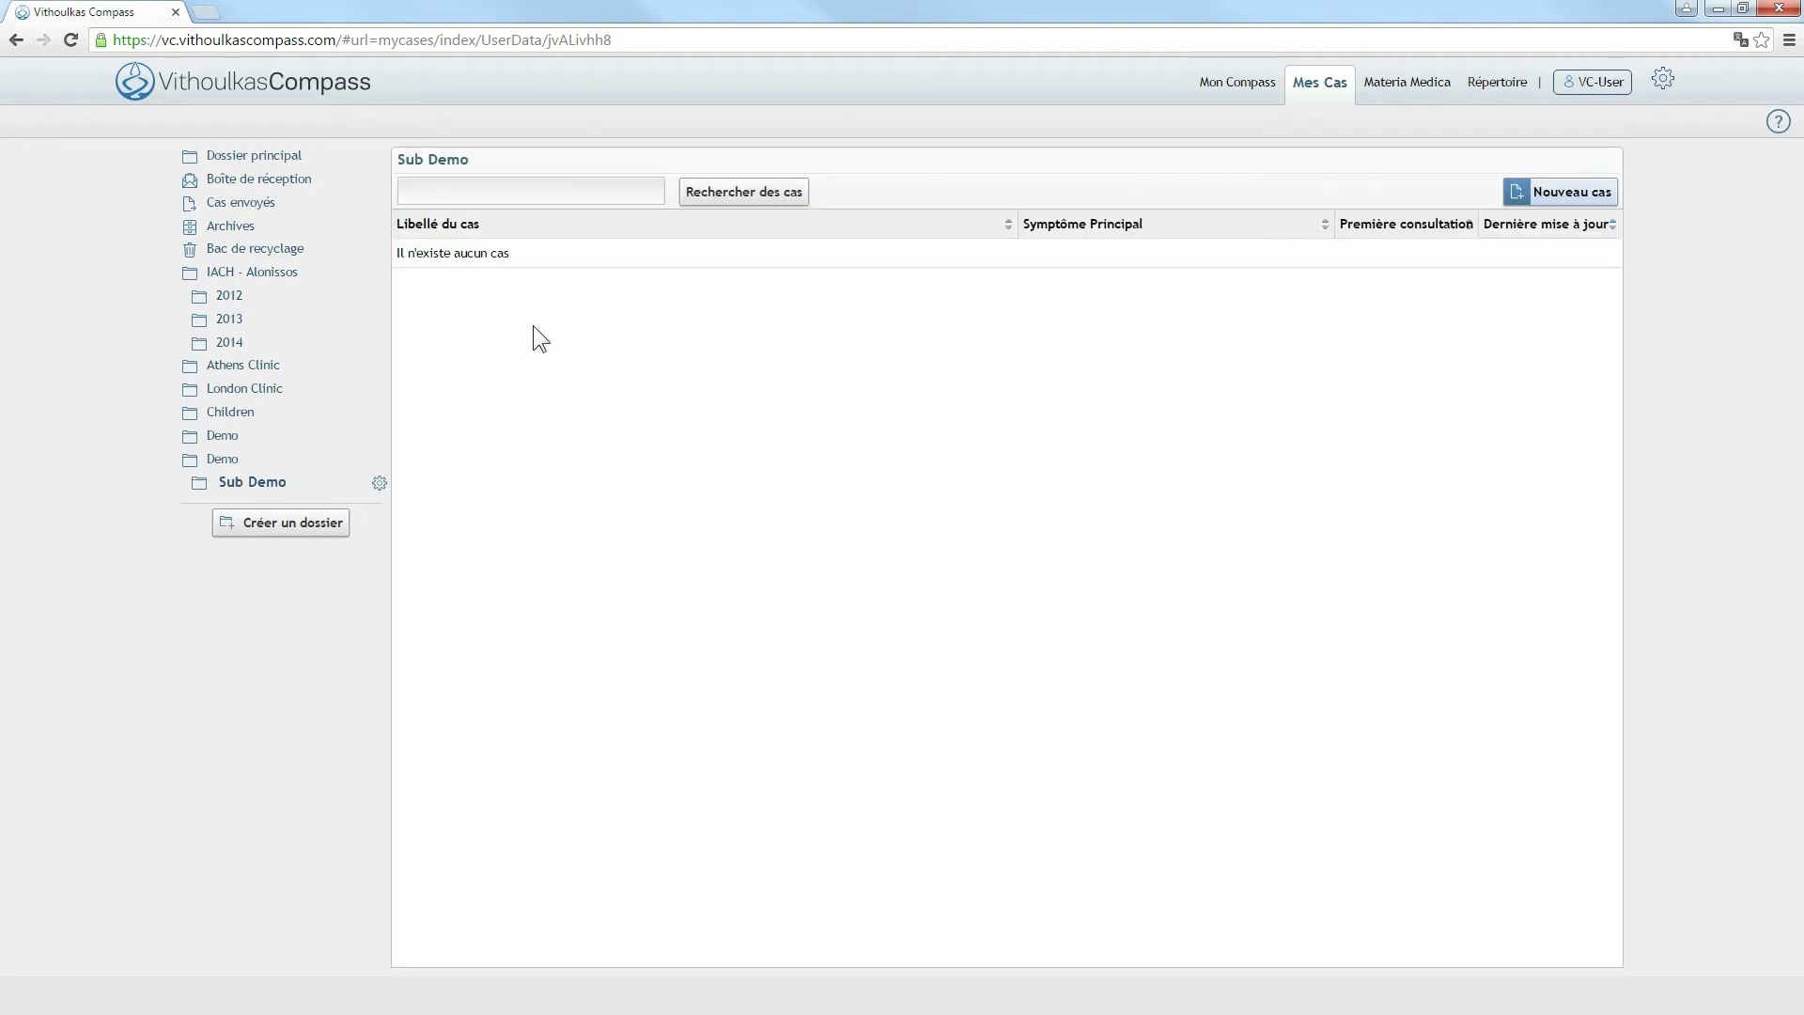
click(223, 461)
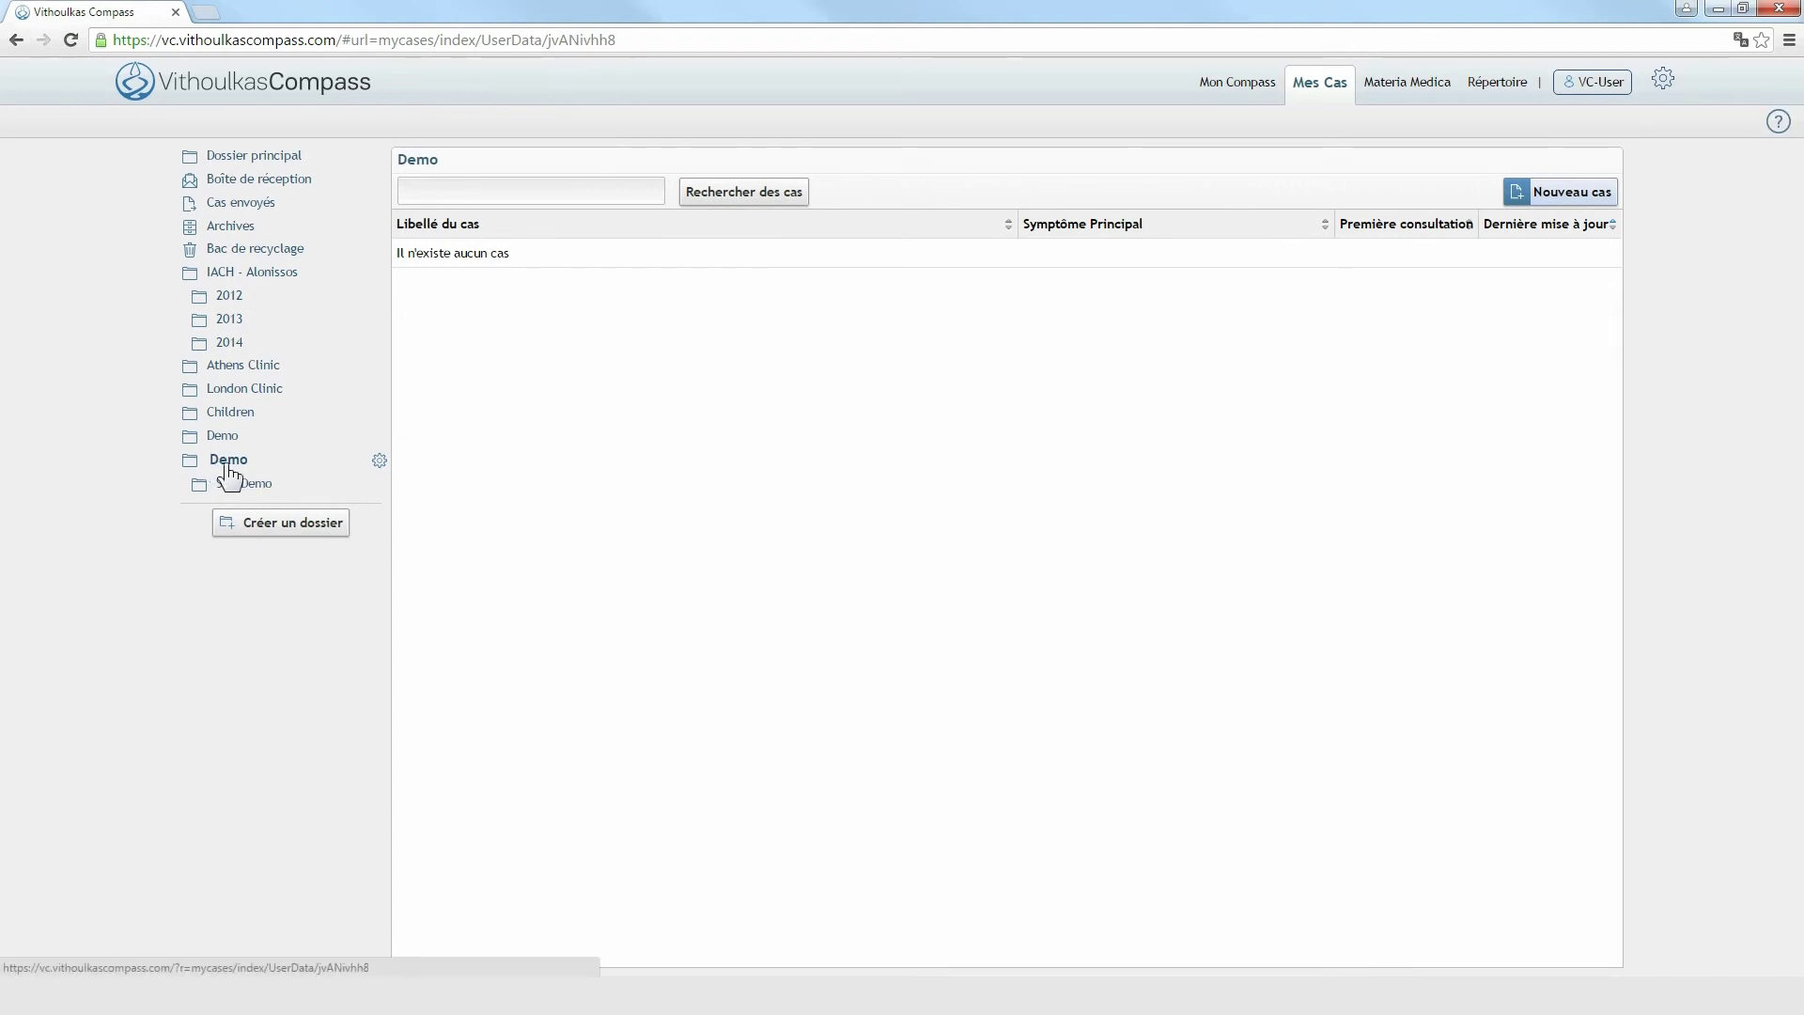
click(252, 487)
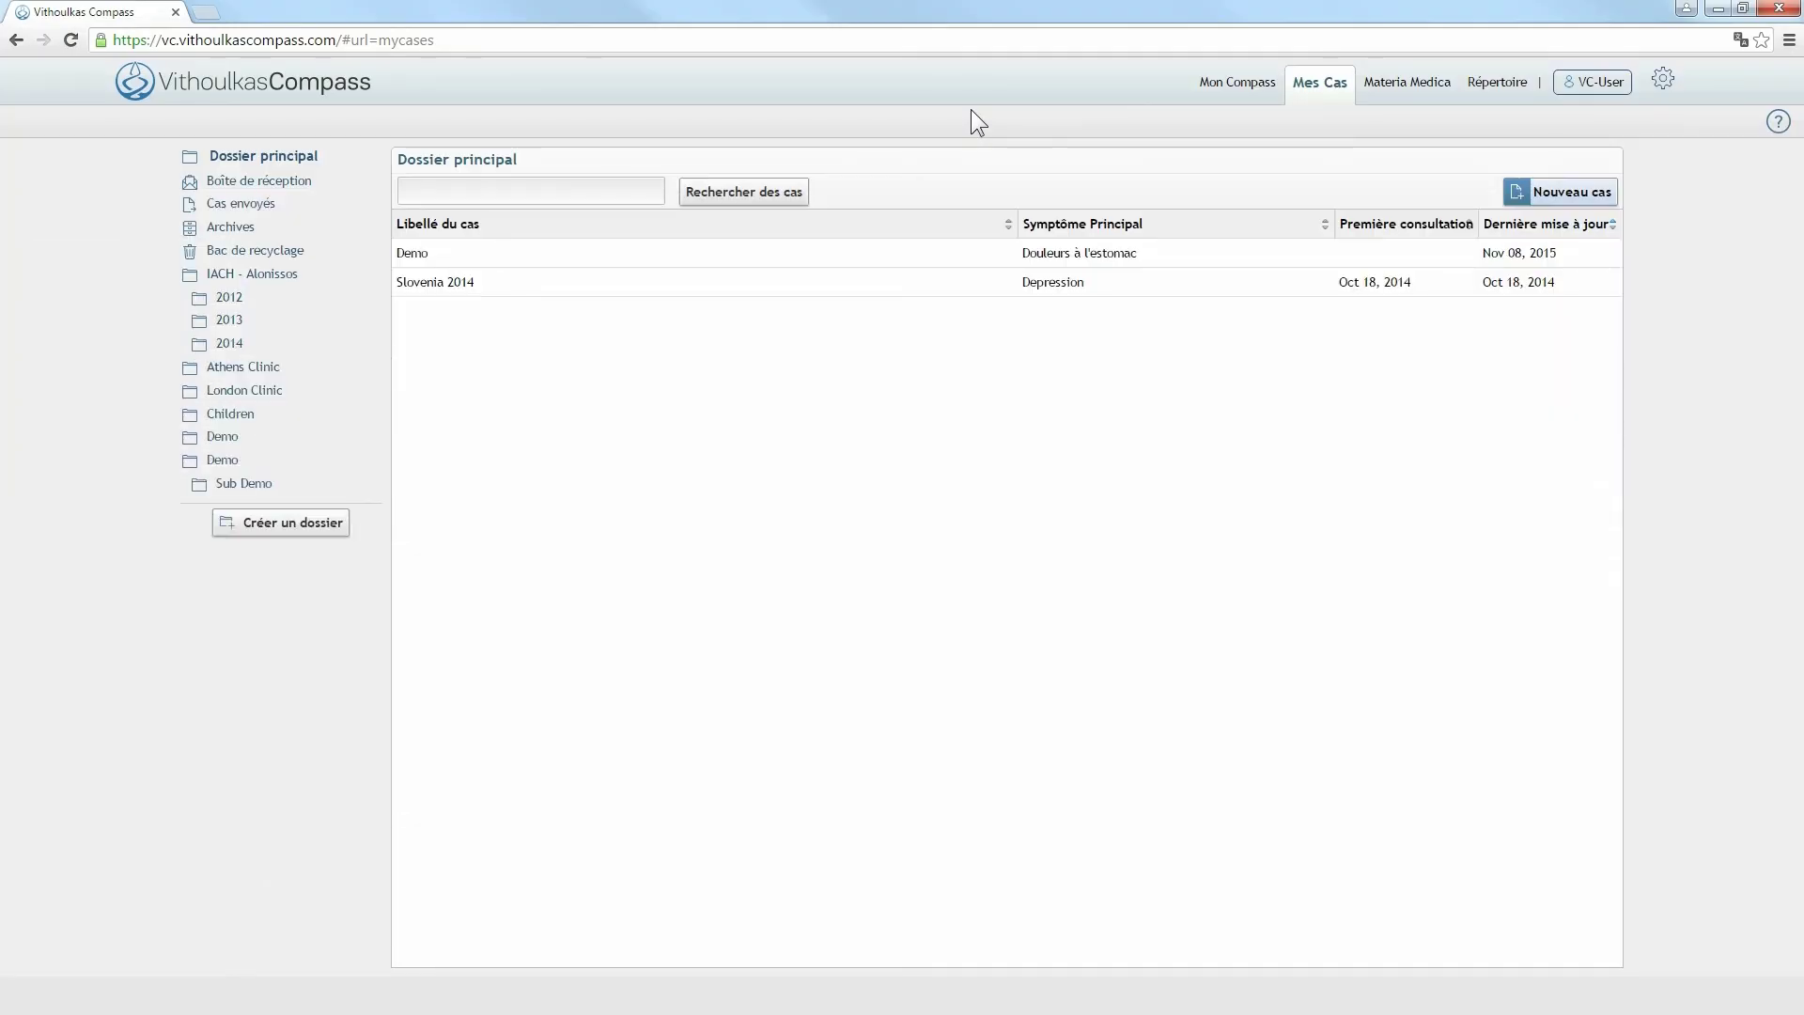
Delete the Demo case (Douleurs à l'estomac) from the main folder and confirm the deletion.
mouse_move(972, 256)
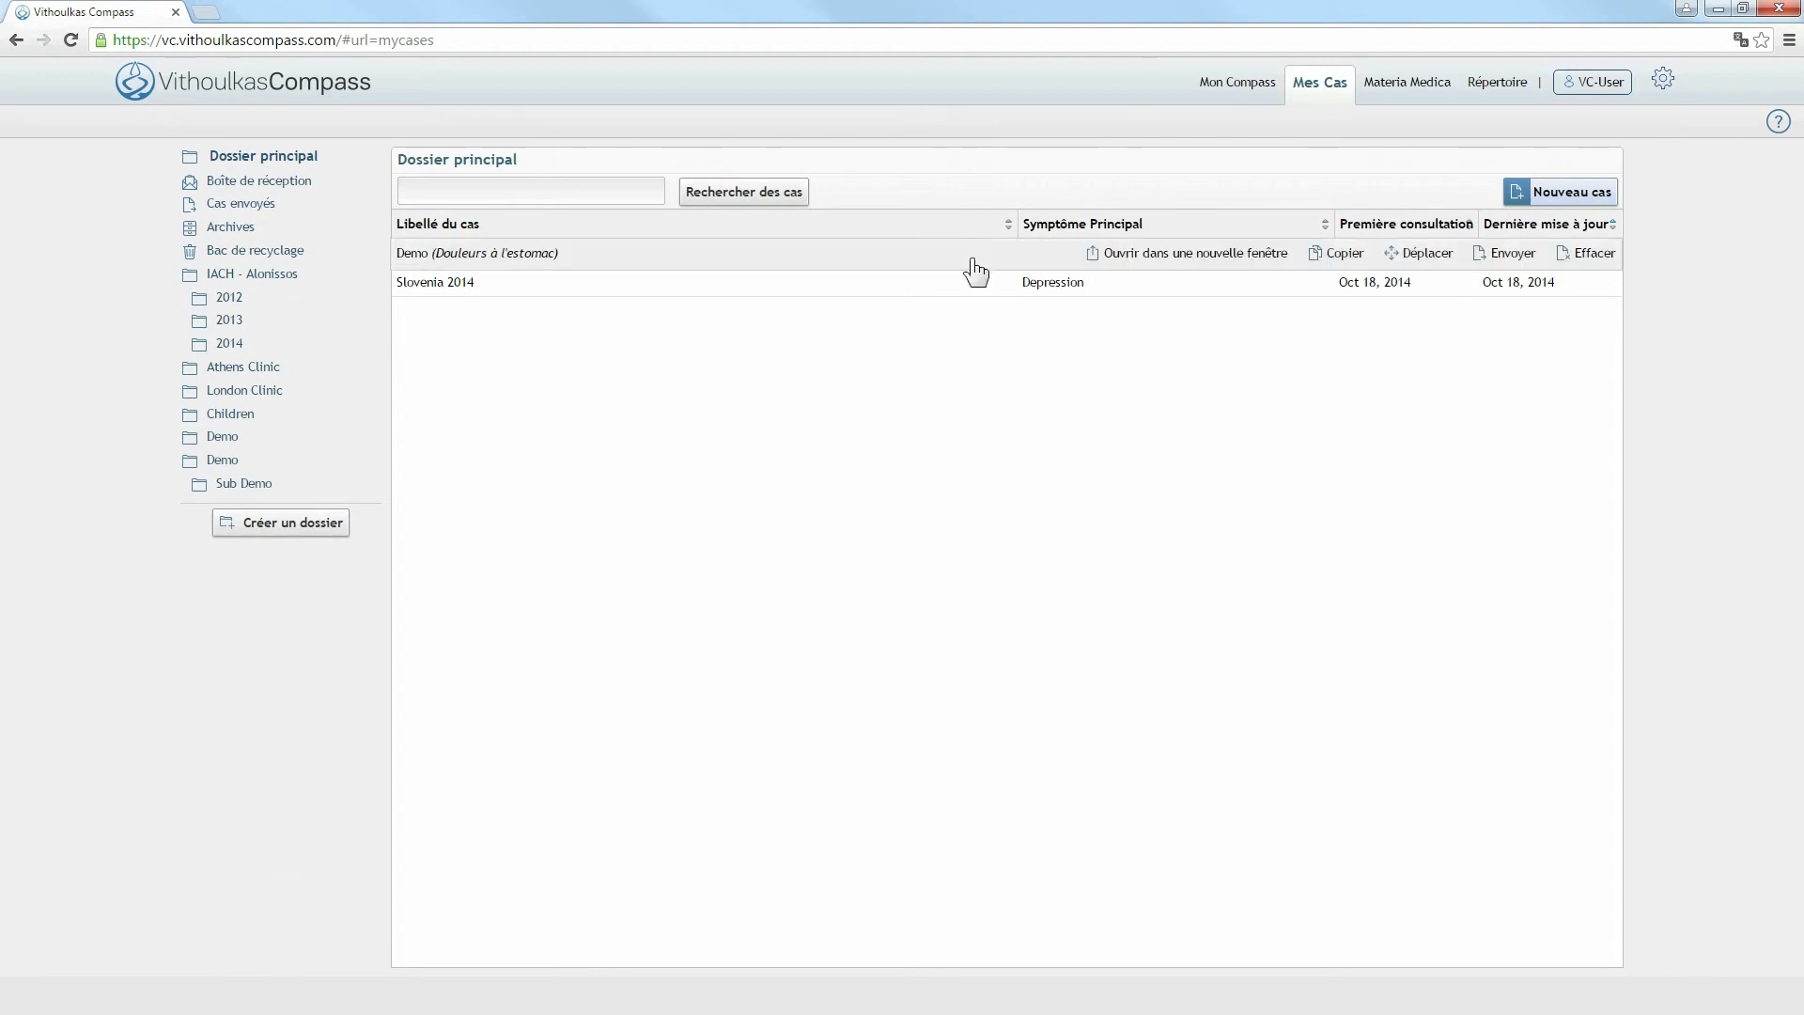
click(1588, 259)
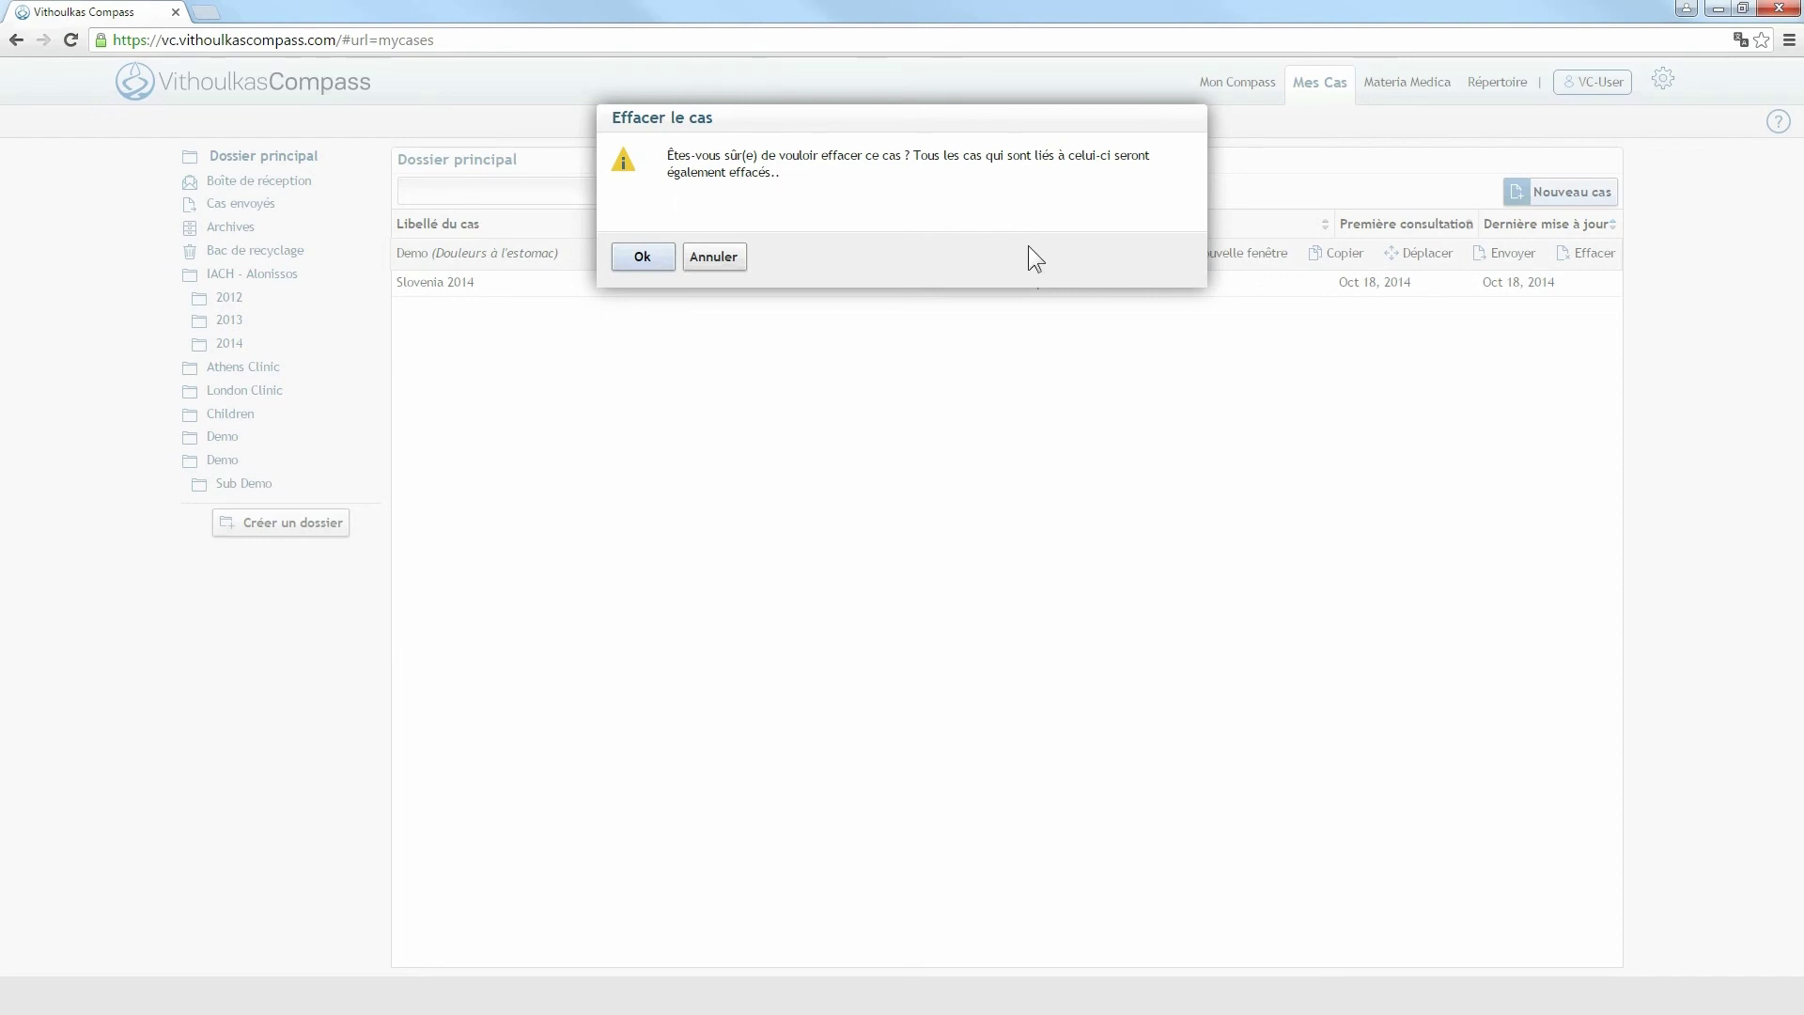
click(644, 258)
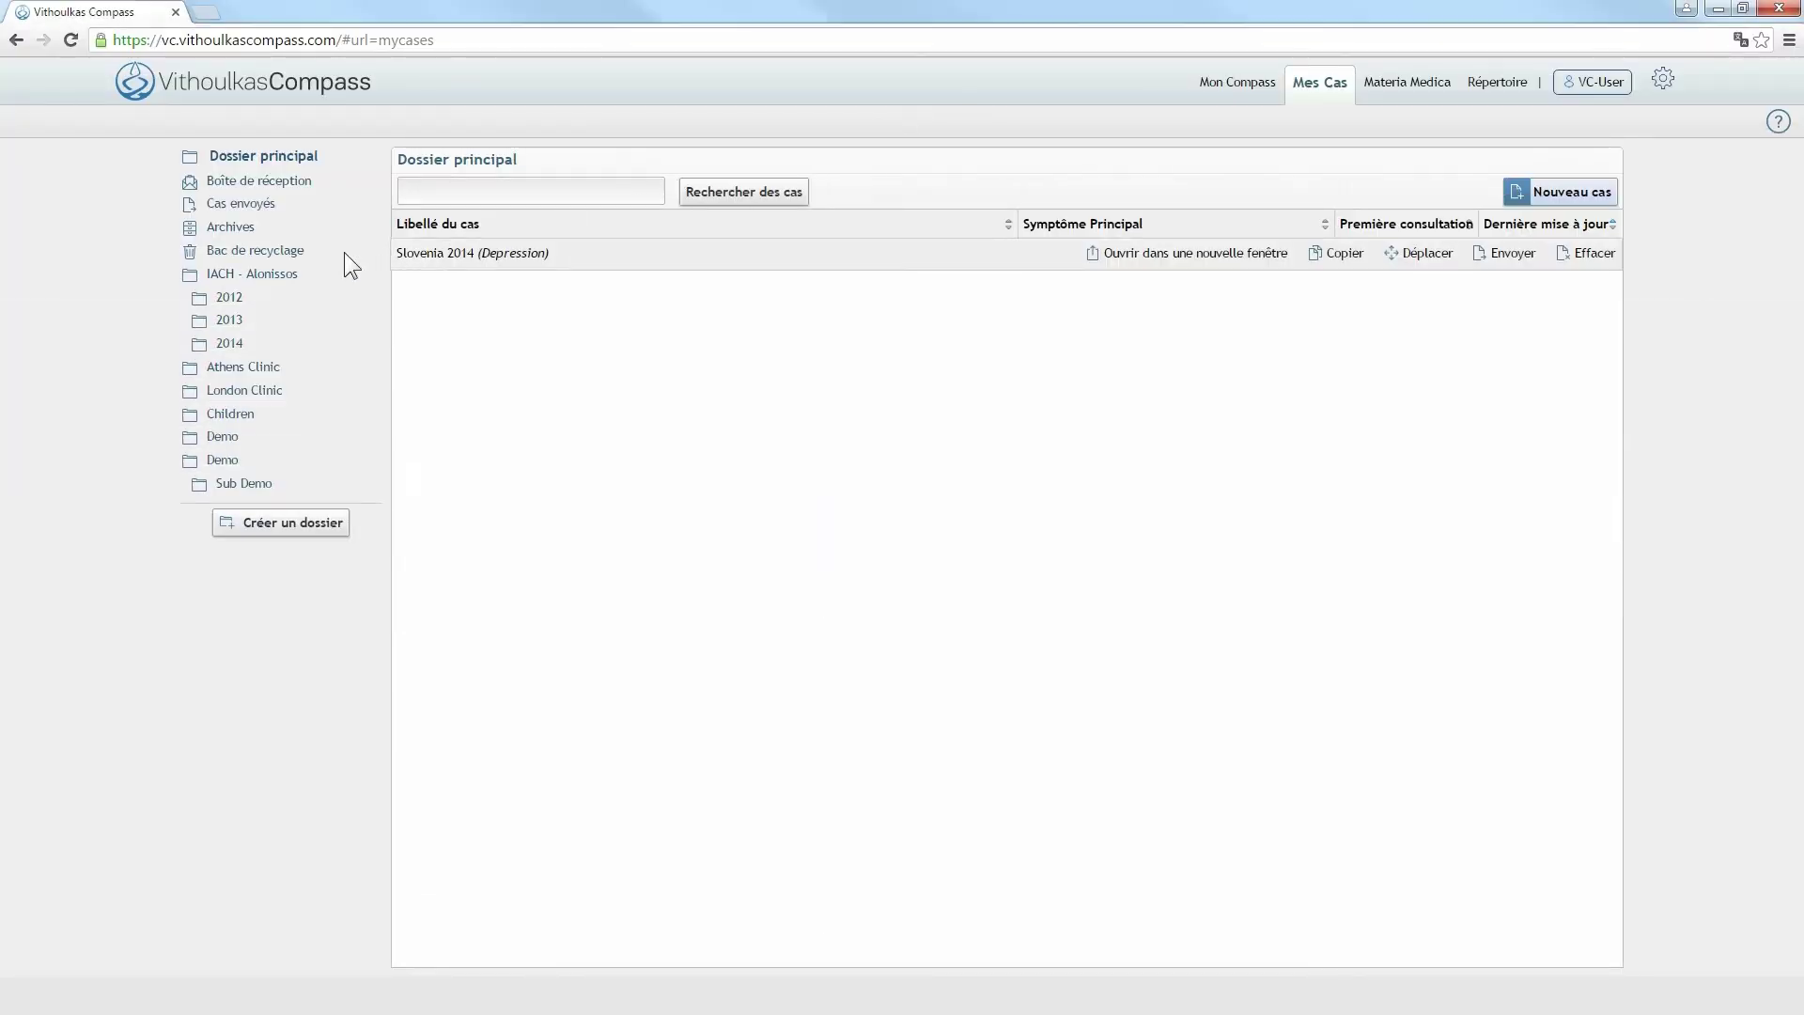
Permanently delete the Demo case from the recycle bin and confirm the deletion.
click(299, 252)
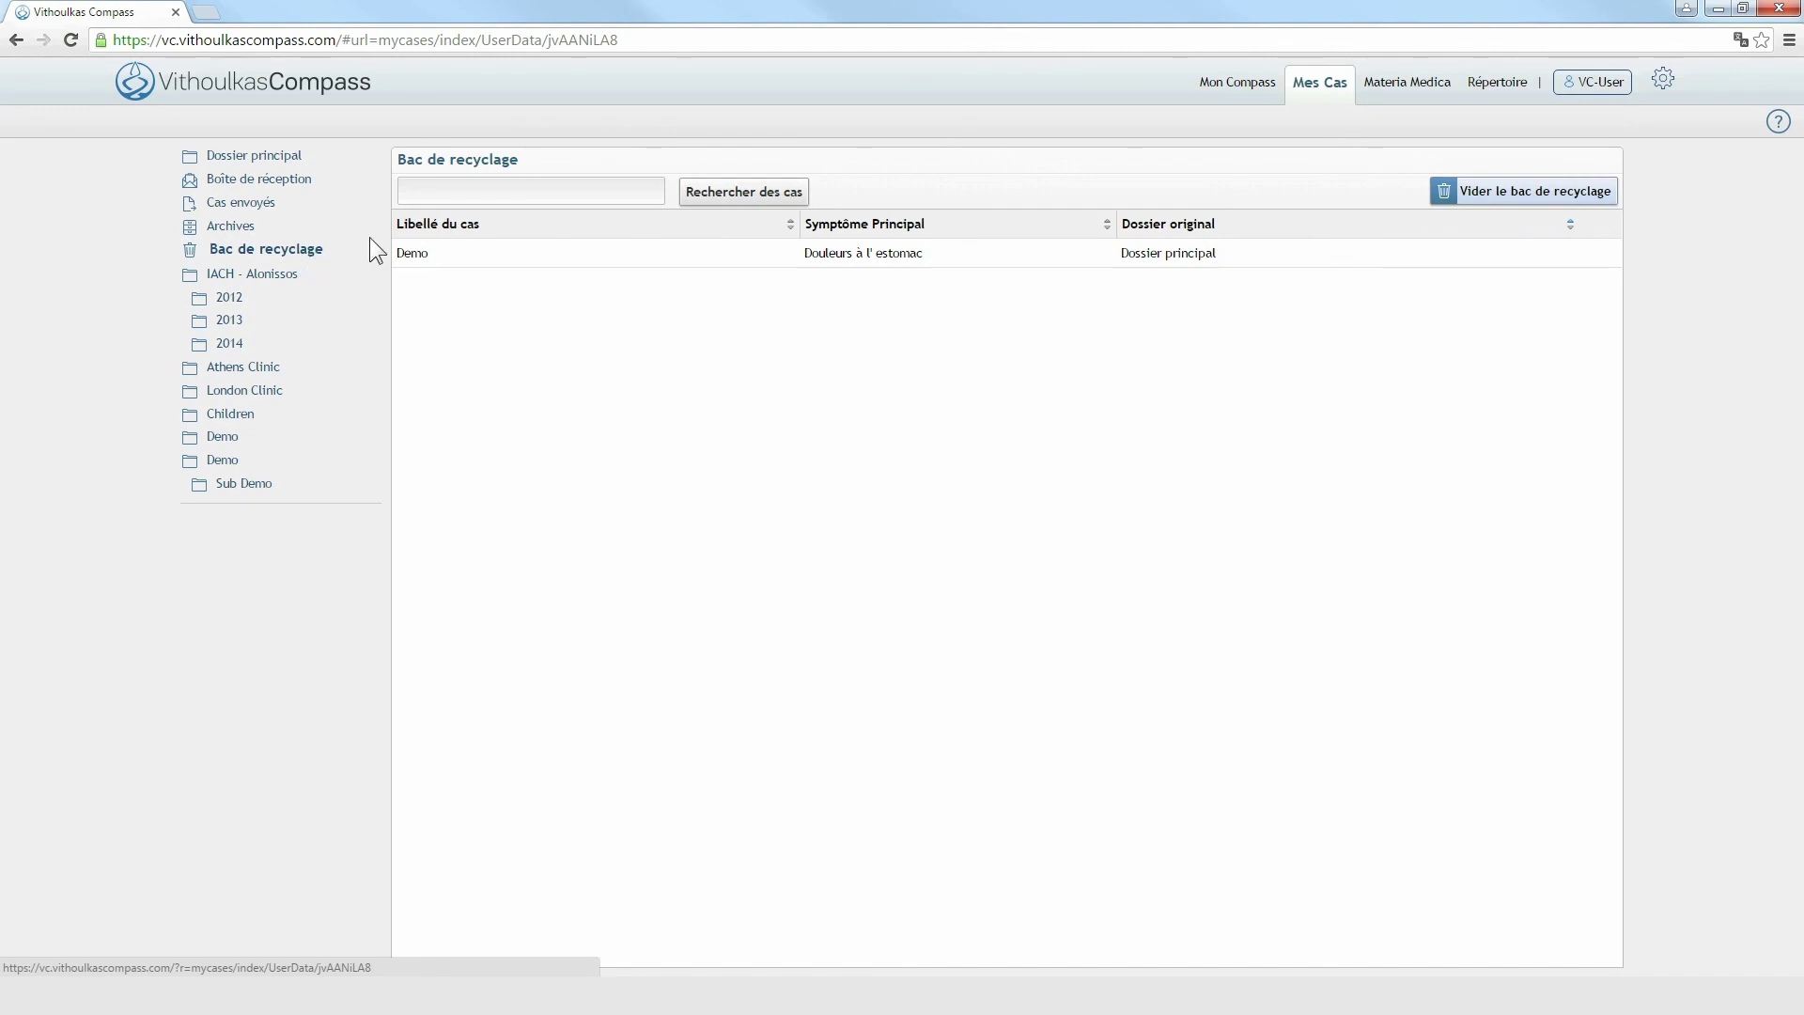
mouse_move(410, 267)
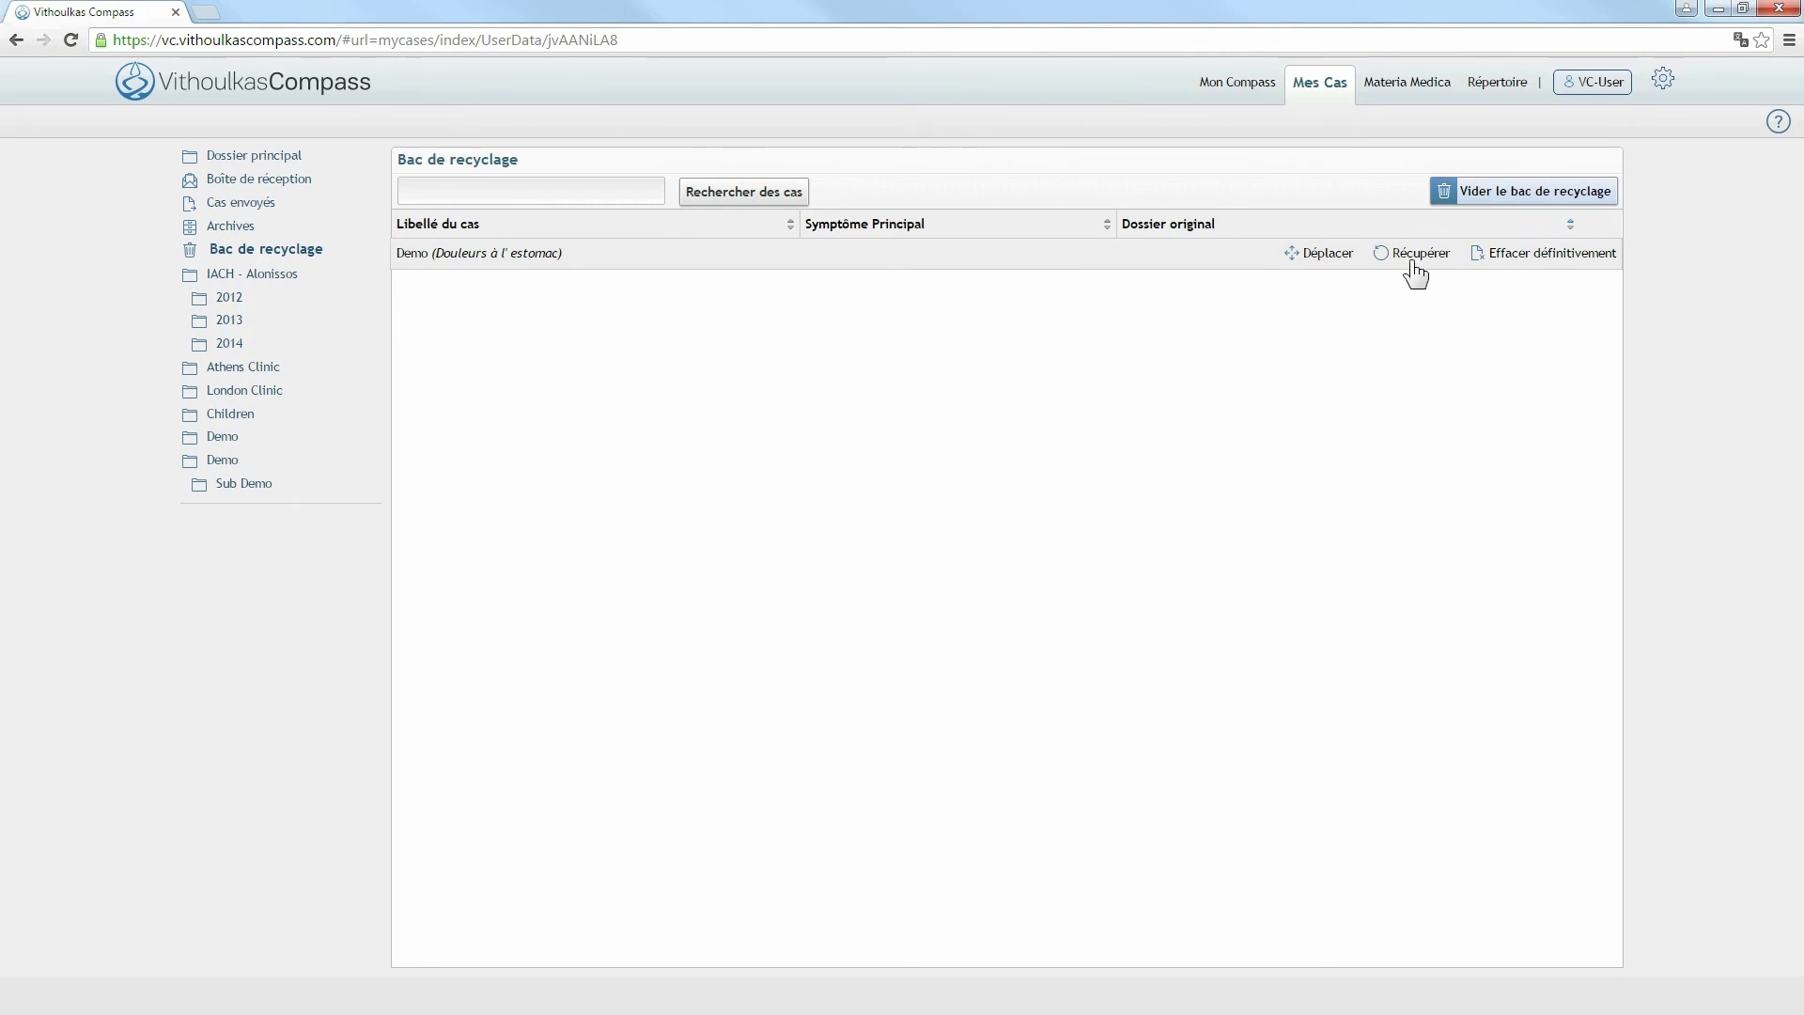
click(1524, 272)
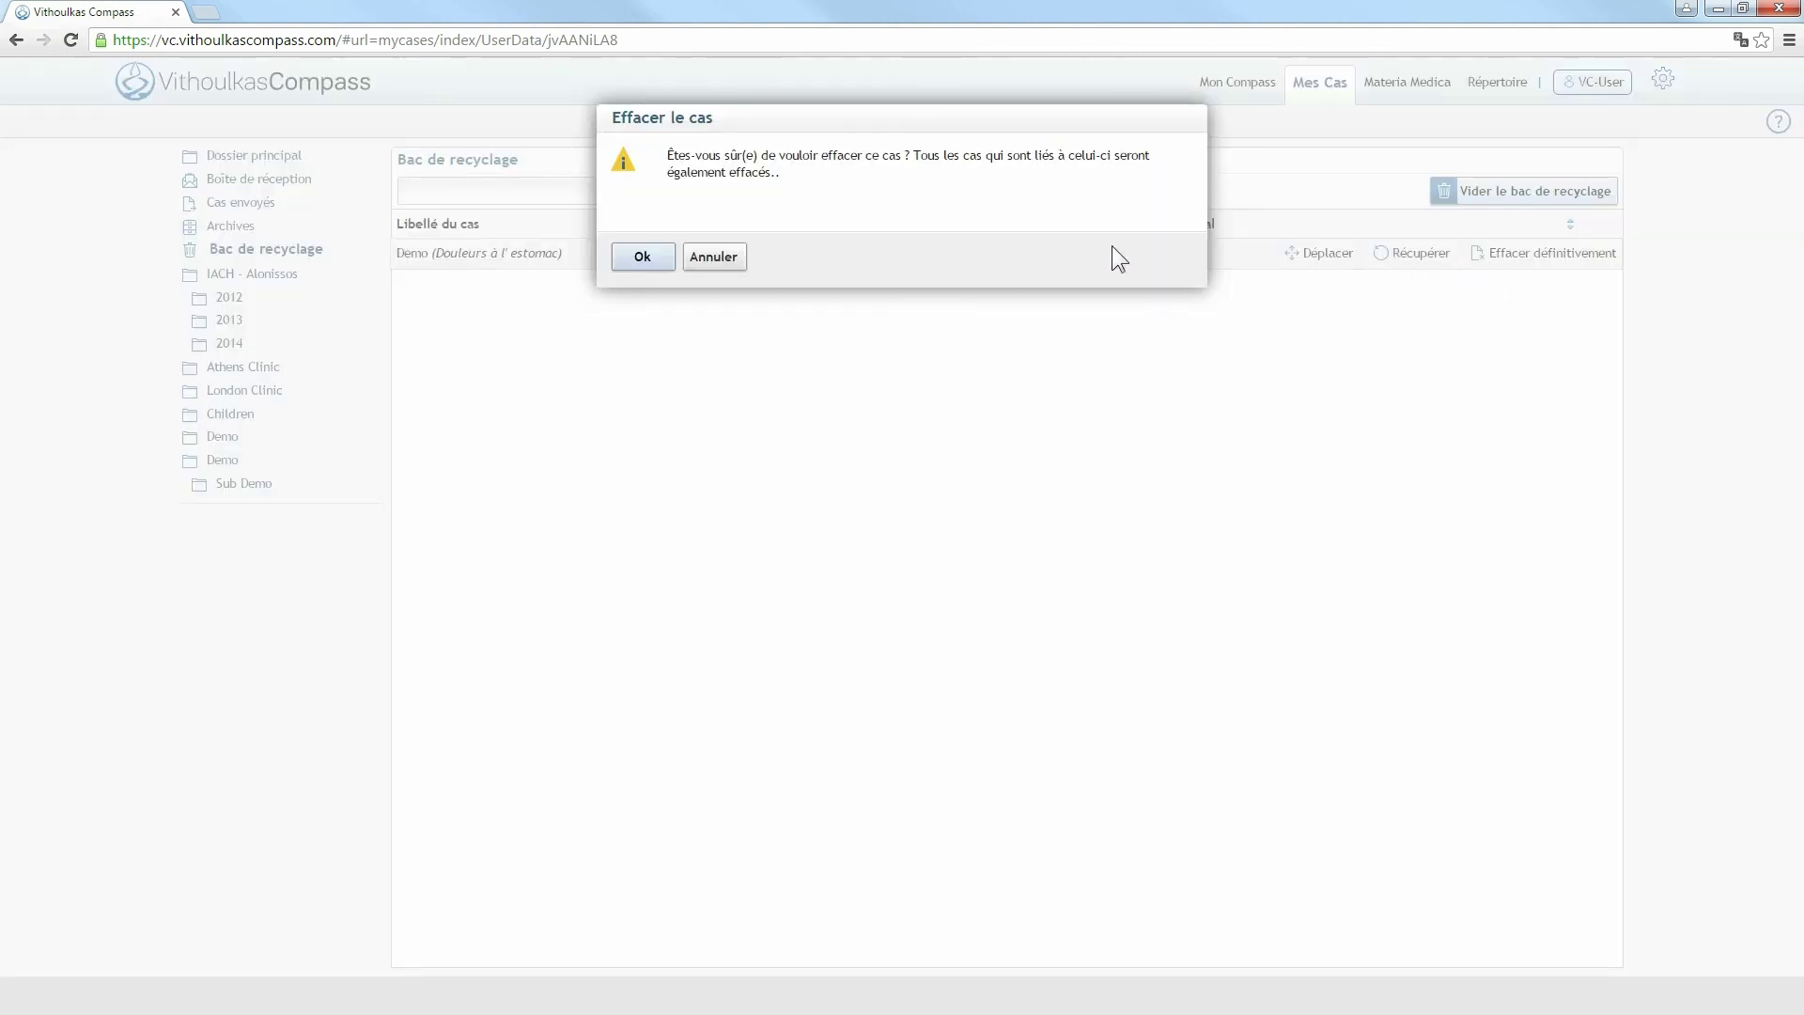
click(643, 258)
click(645, 259)
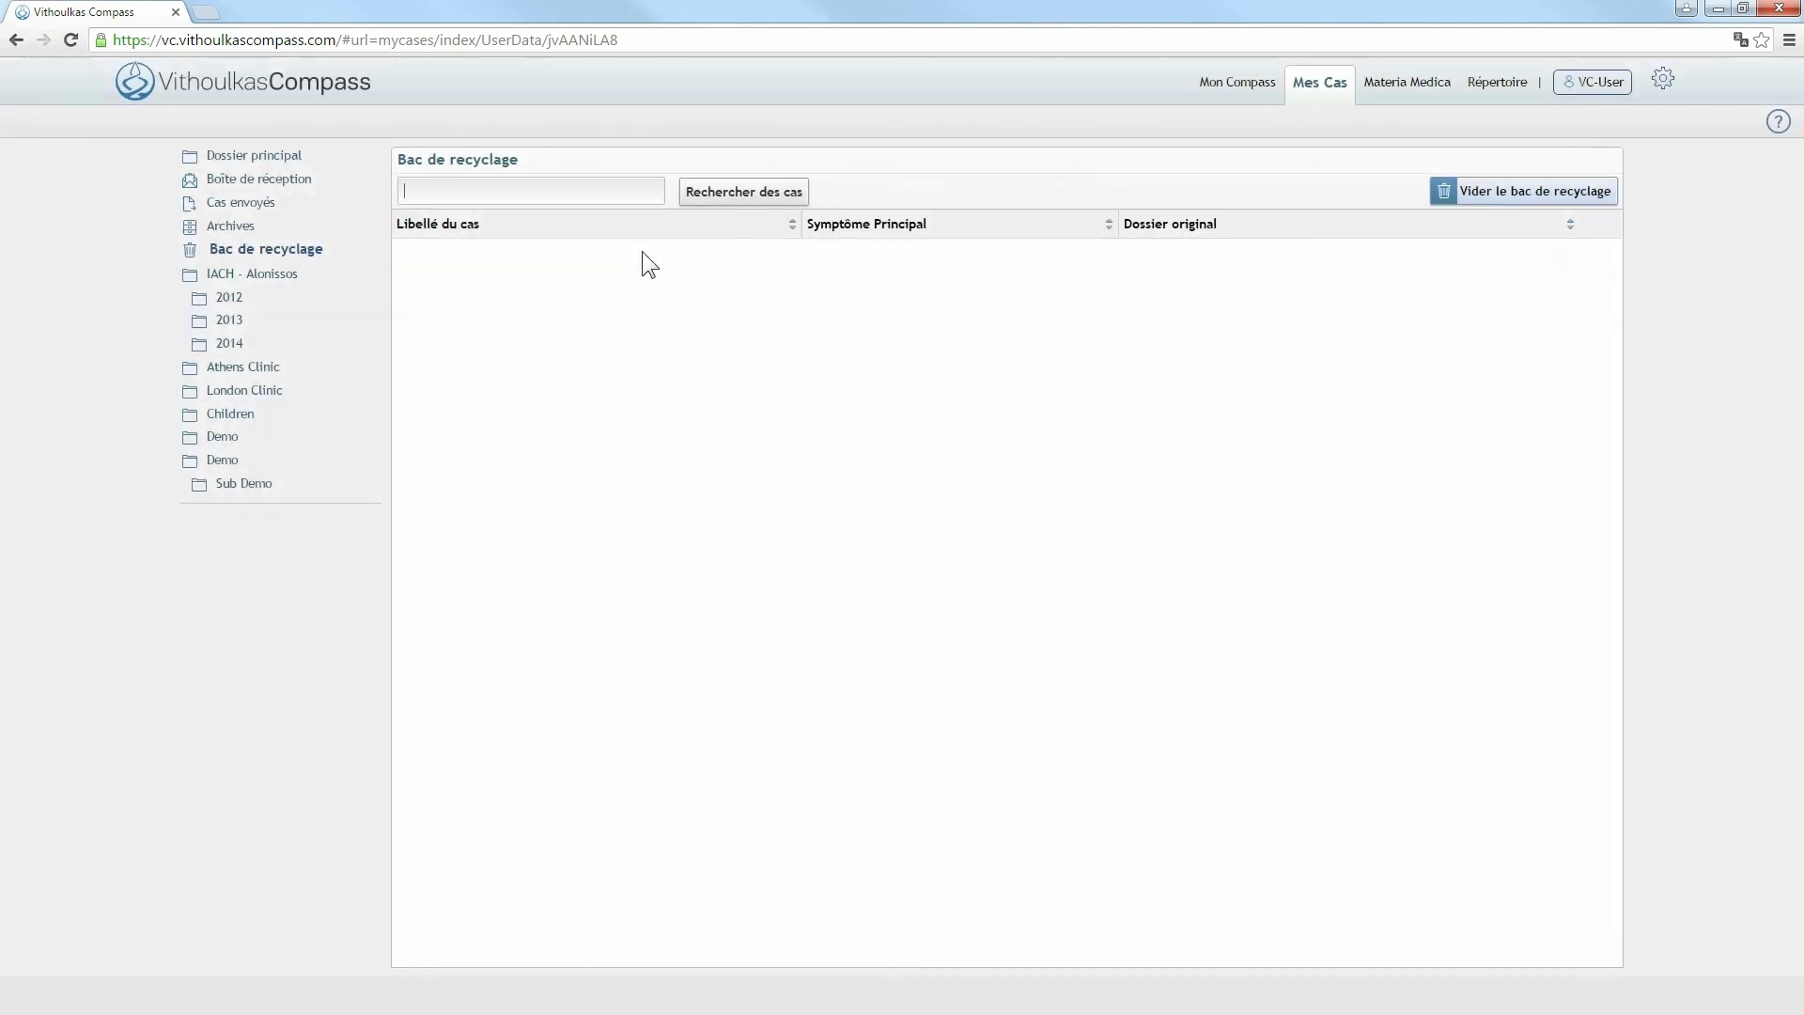